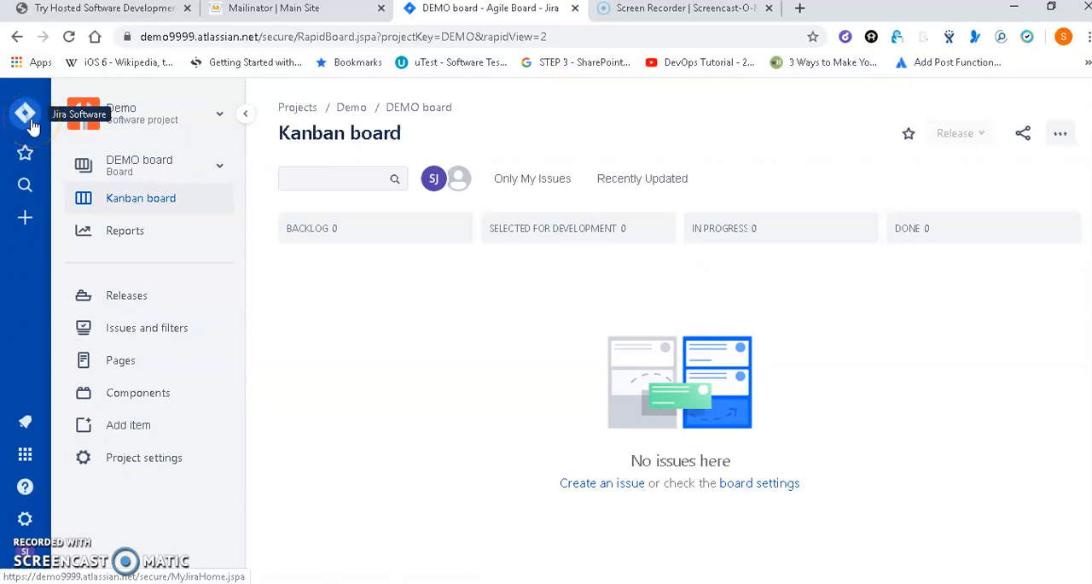
Open the workflows list in the issue section of the Jira settings.
{"action": "left_click", "coordinate": [26, 116]}
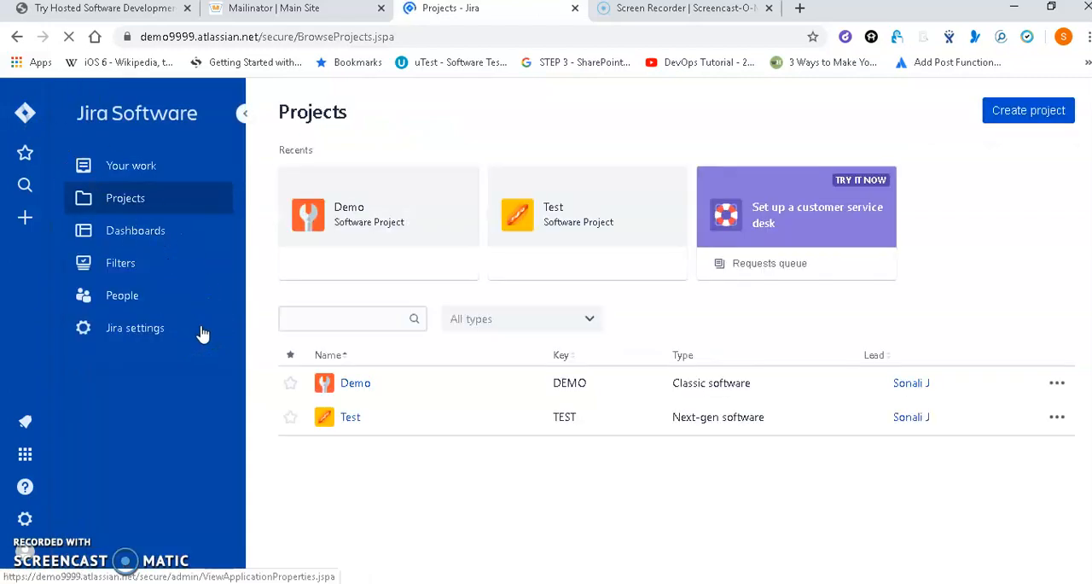
{"action": "left_click", "coordinate": [203, 333]}
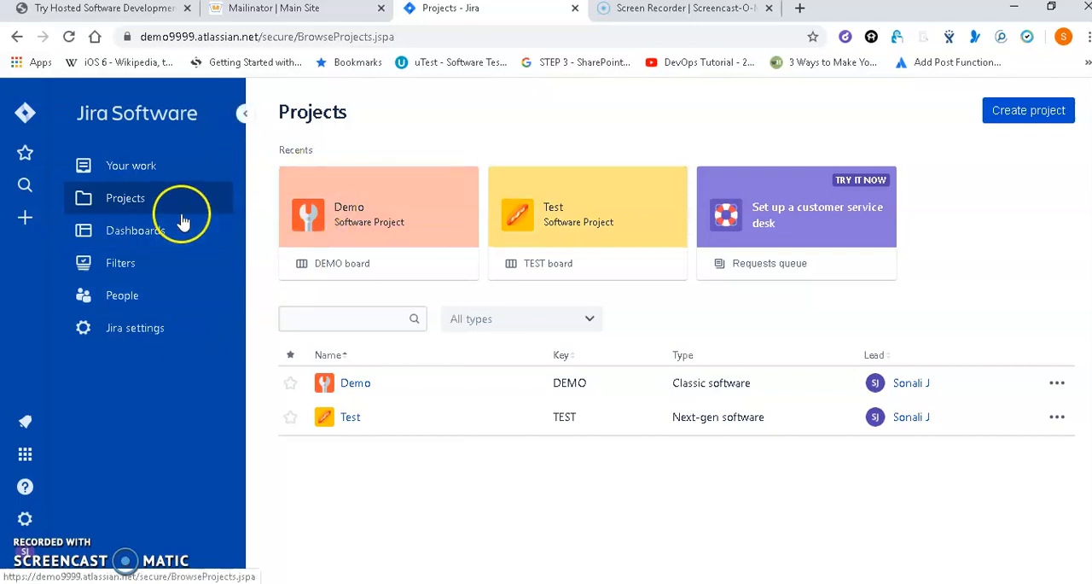
{"action": "left_click", "coordinate": [213, 327]}
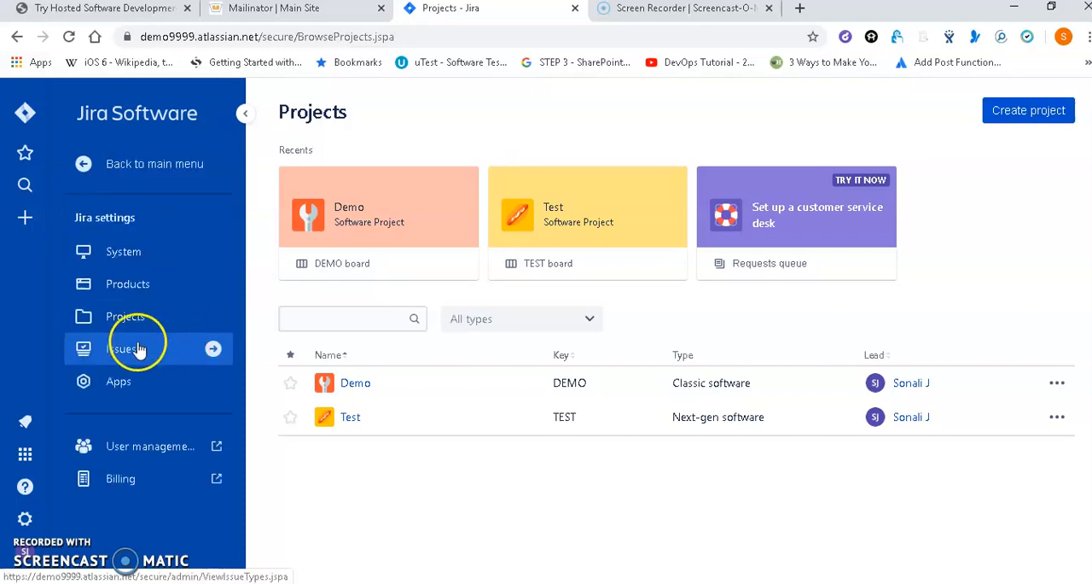
{"action": "left_click", "coordinate": [218, 349]}
{"action": "left_click", "coordinate": [175, 440]}
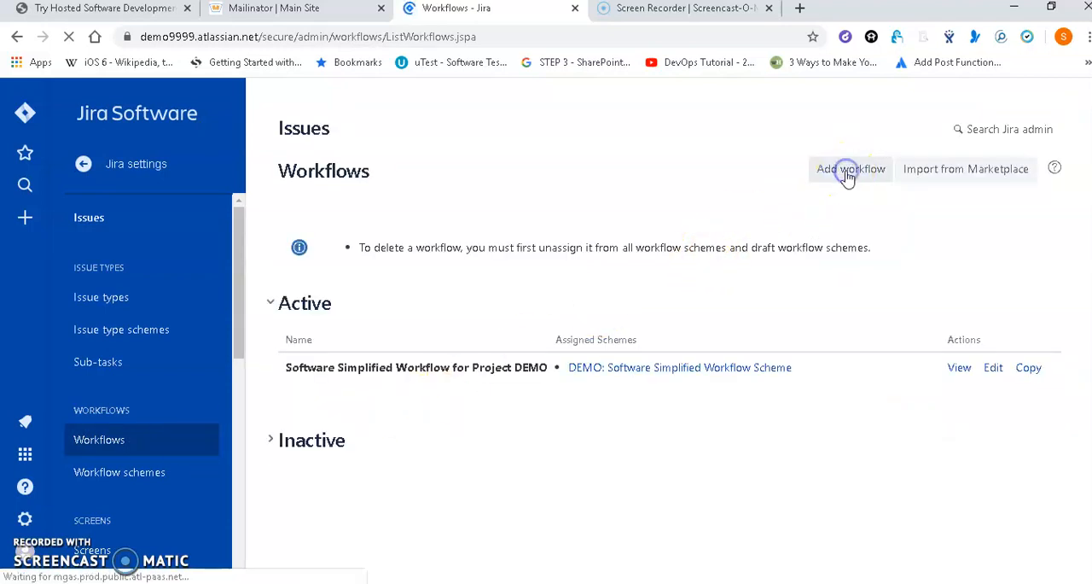
Create a new workflow named "Demo Workflow" without a description.
{"action": "left_click", "coordinate": [847, 171]}
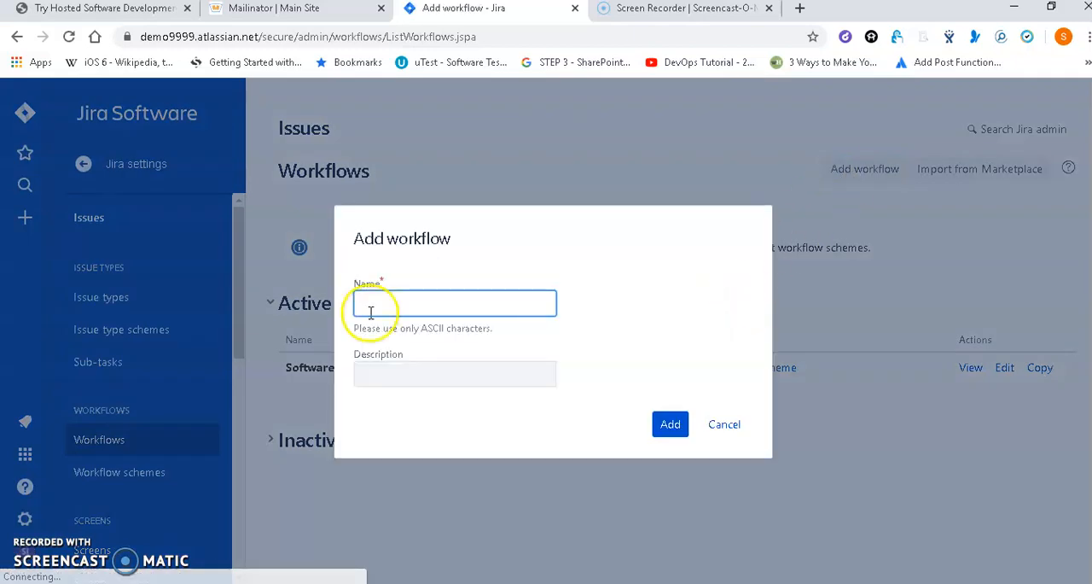
{"action": "left_click", "coordinate": [396, 305]}
{"action": "type", "text": "Demo Workflow"}
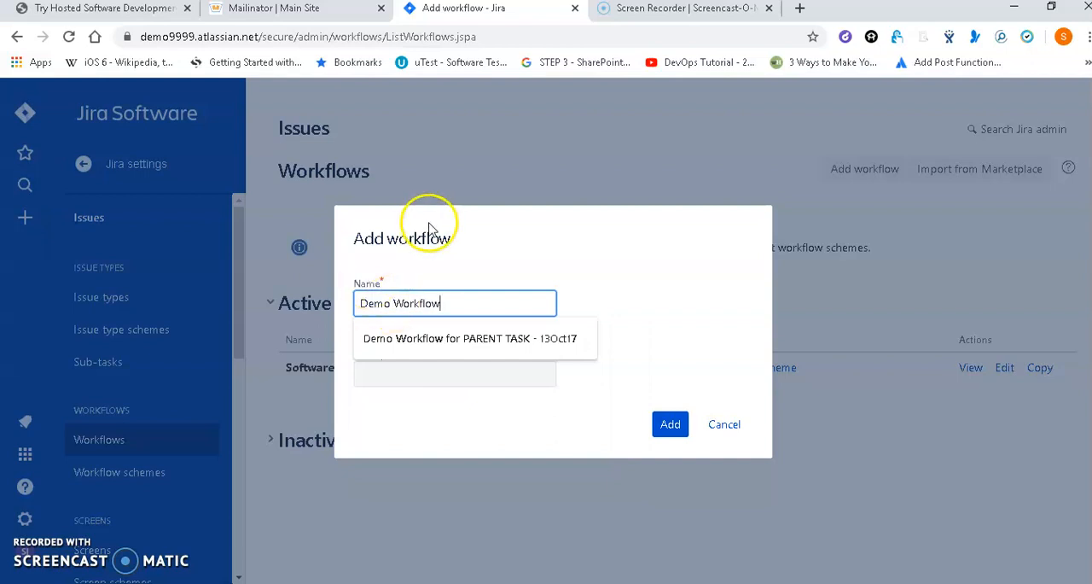
{"action": "left_click", "coordinate": [627, 335]}
{"action": "left_click", "coordinate": [672, 431]}
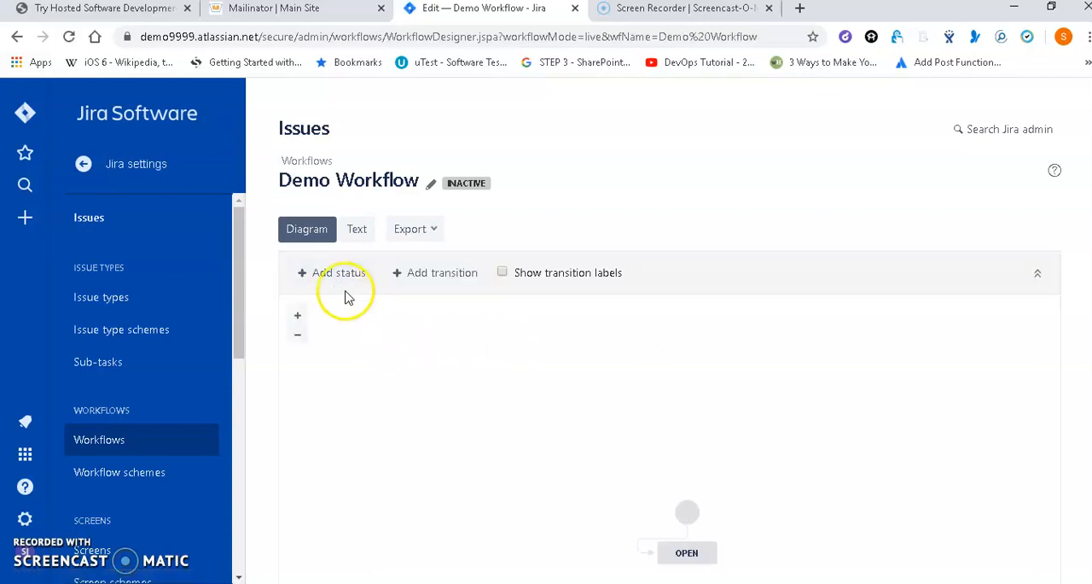
Move the start node and Open status to the diagram's upper area, and add the existing In Progress status directly below Open.
{"action": "left_click_drag", "start_coordinate": [688, 516], "coordinate": [463, 341]}
{"action": "left_click_drag", "start_coordinate": [695, 555], "coordinate": [535, 385]}
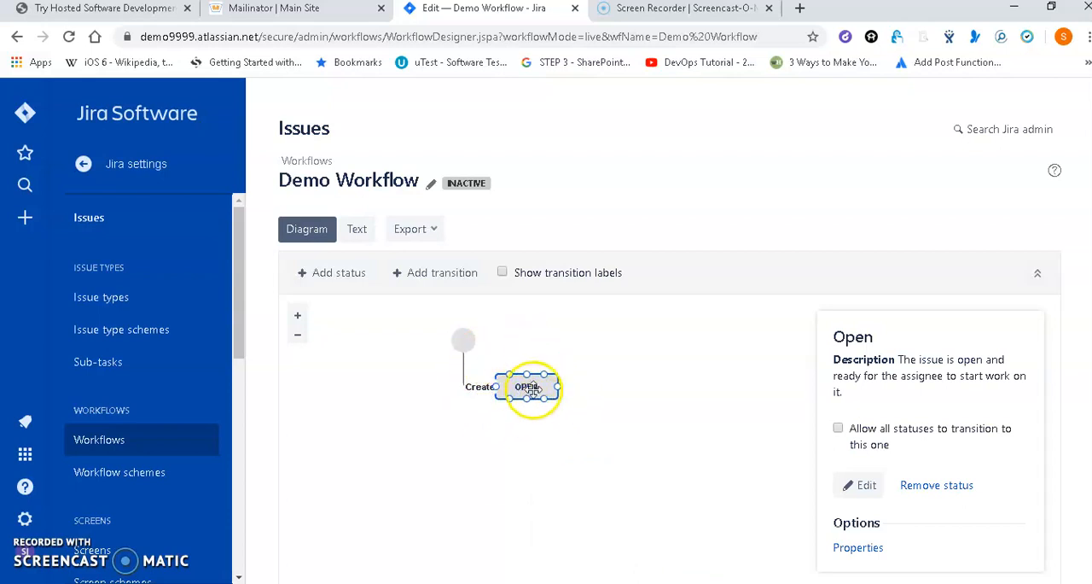
{"action": "left_click", "coordinate": [353, 275]}
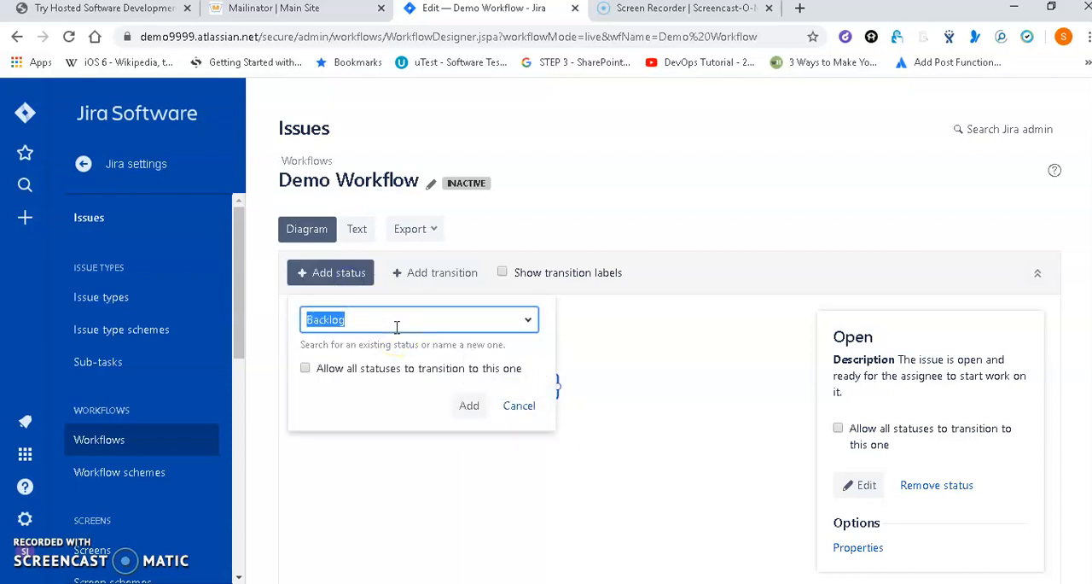
{"action": "type", "text": "In"}
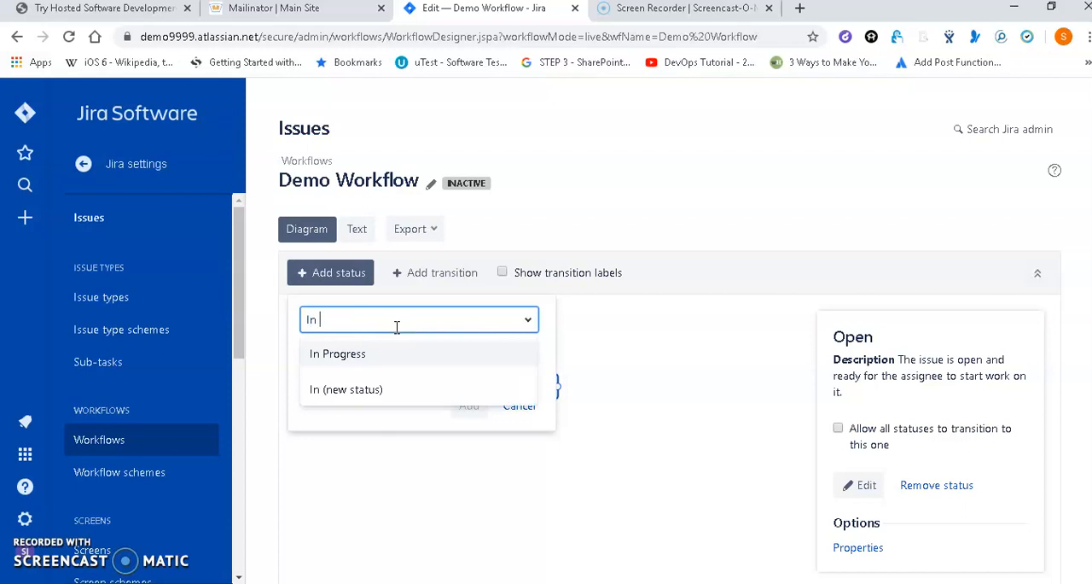
{"action": "left_click", "coordinate": [389, 350]}
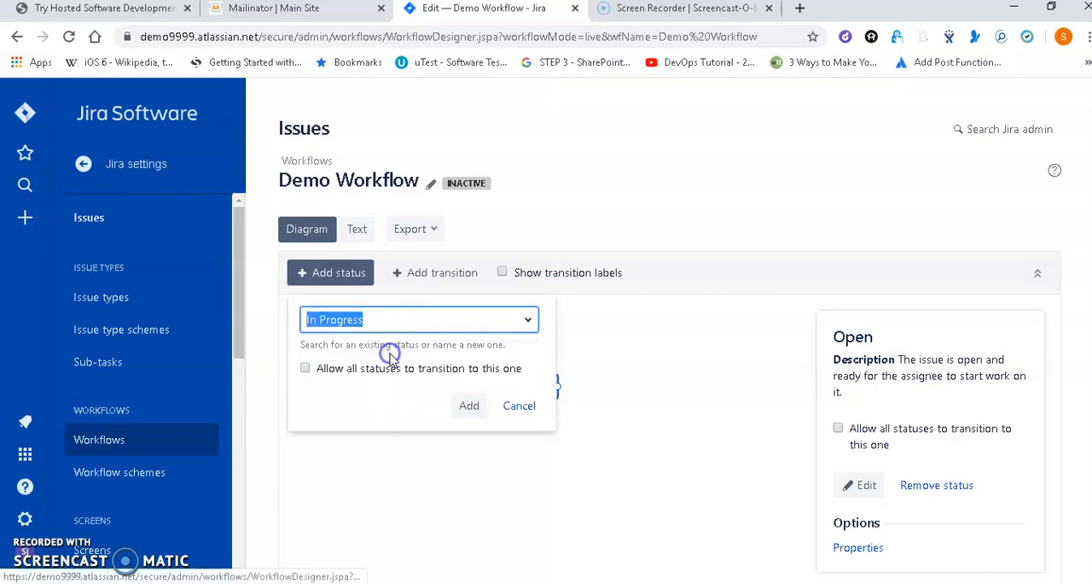
{"action": "left_click", "coordinate": [463, 406]}
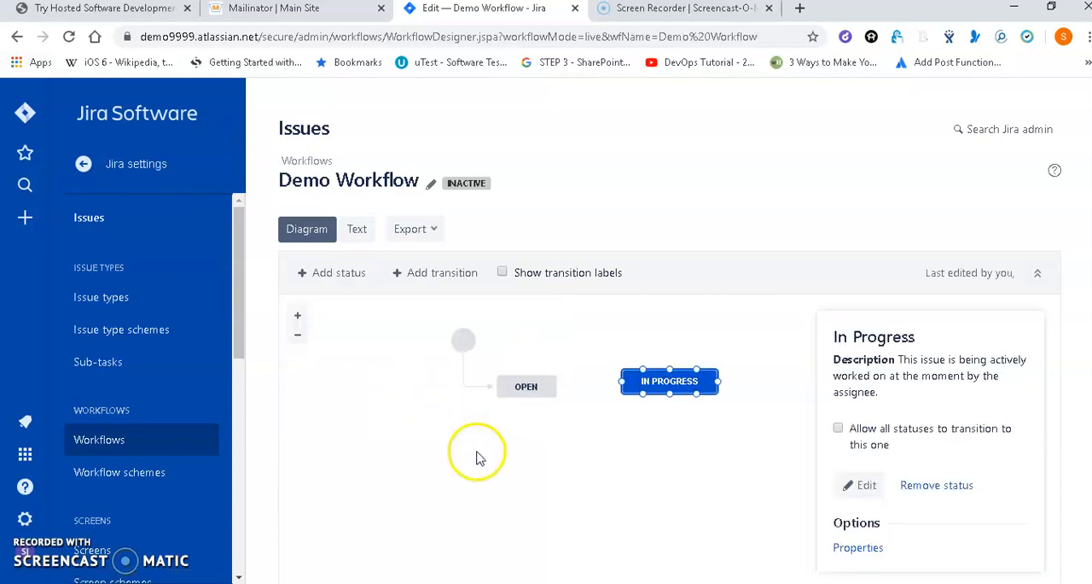
{"action": "left_click_drag", "start_coordinate": [678, 384], "coordinate": [523, 433]}
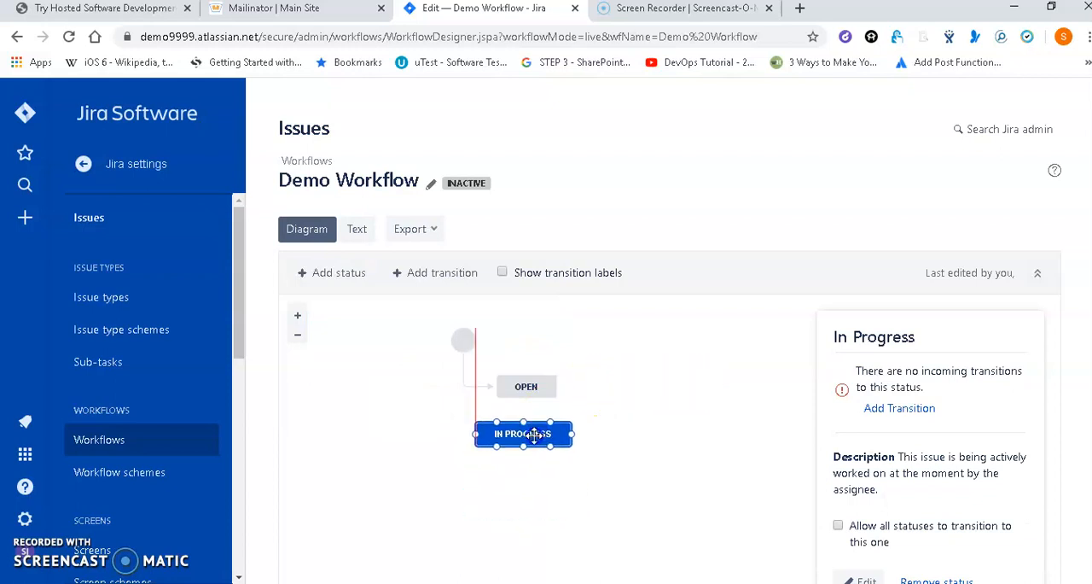
Add the existing Done status to the workflow and place it directly below In Progress.
{"action": "left_click", "coordinate": [323, 274]}
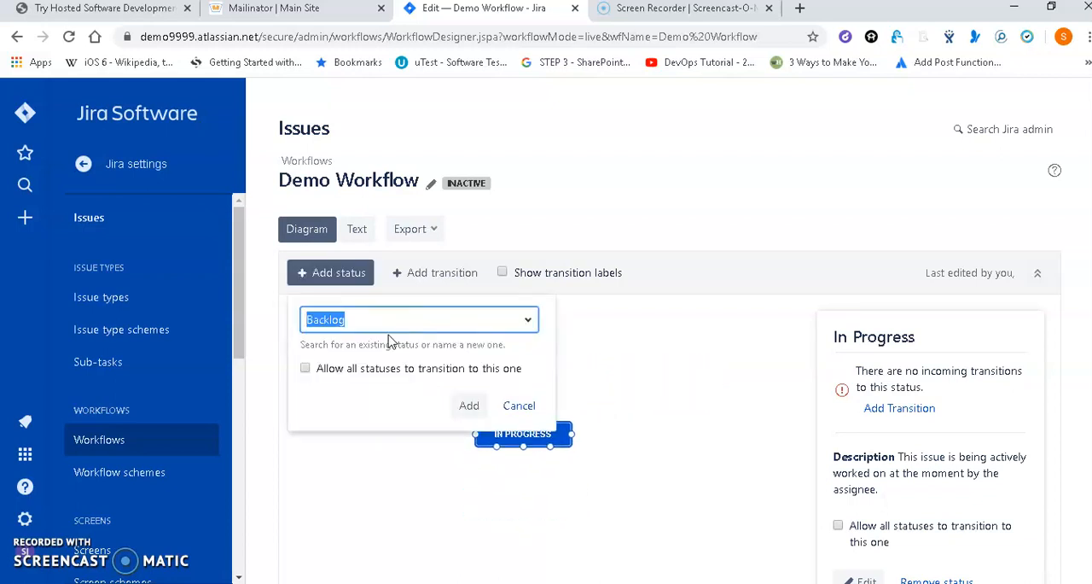
{"action": "type", "text": "Done"}
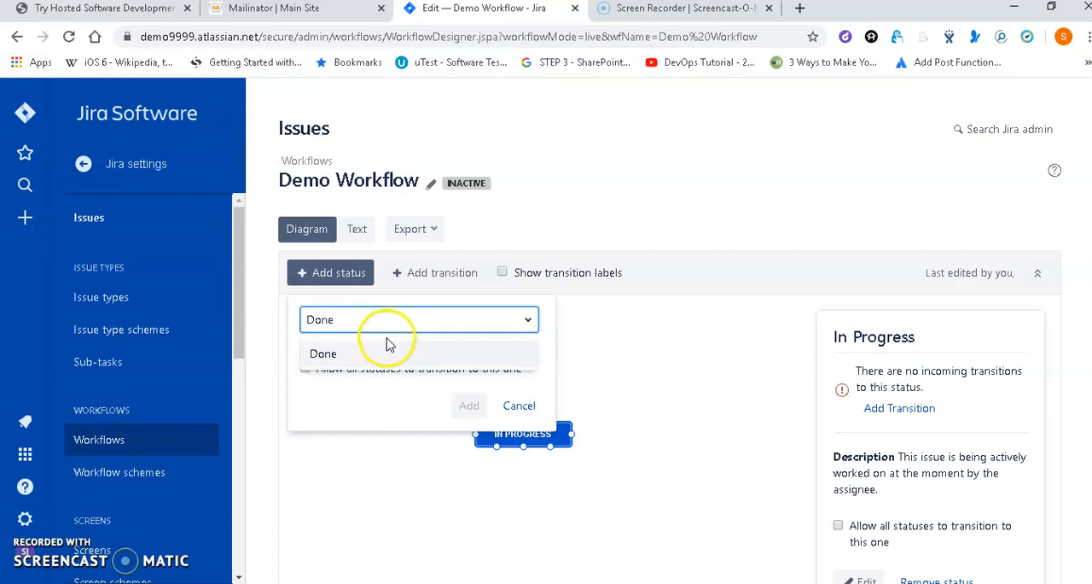
{"action": "left_click", "coordinate": [385, 351]}
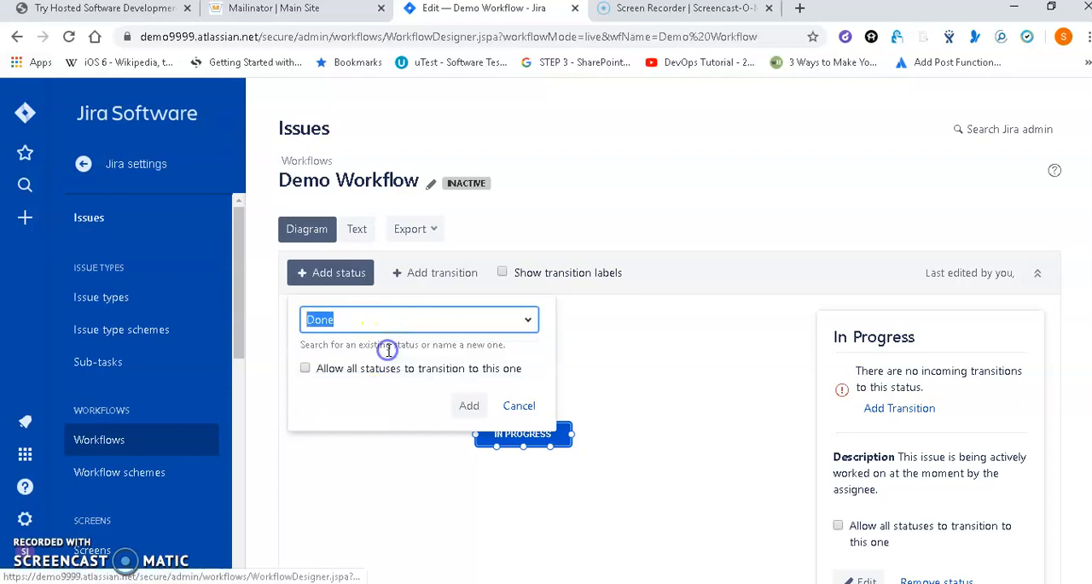
{"action": "left_click", "coordinate": [472, 408]}
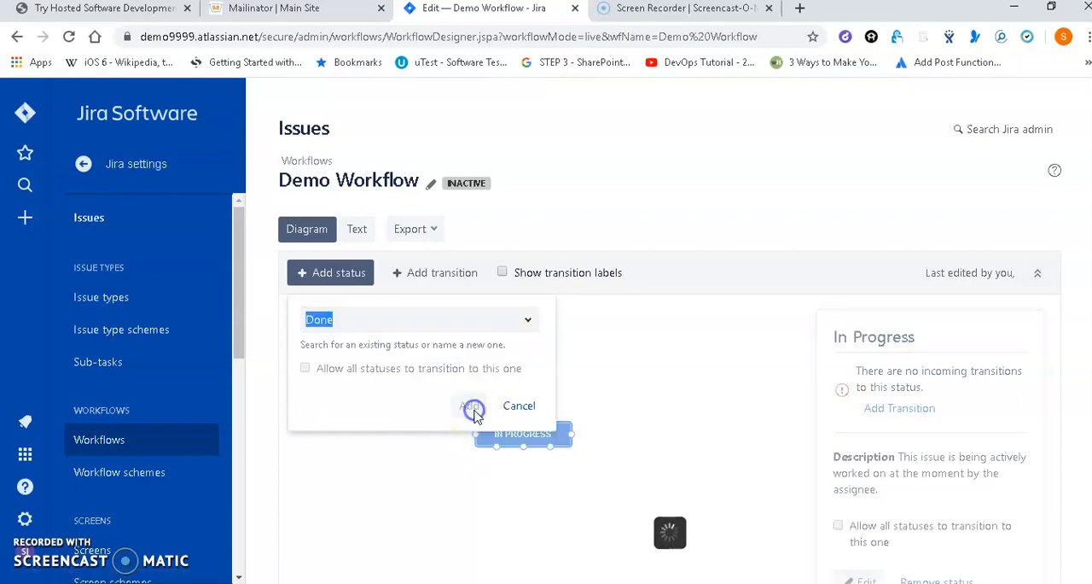
{"action": "left_click_drag", "start_coordinate": [665, 380], "coordinate": [526, 485]}
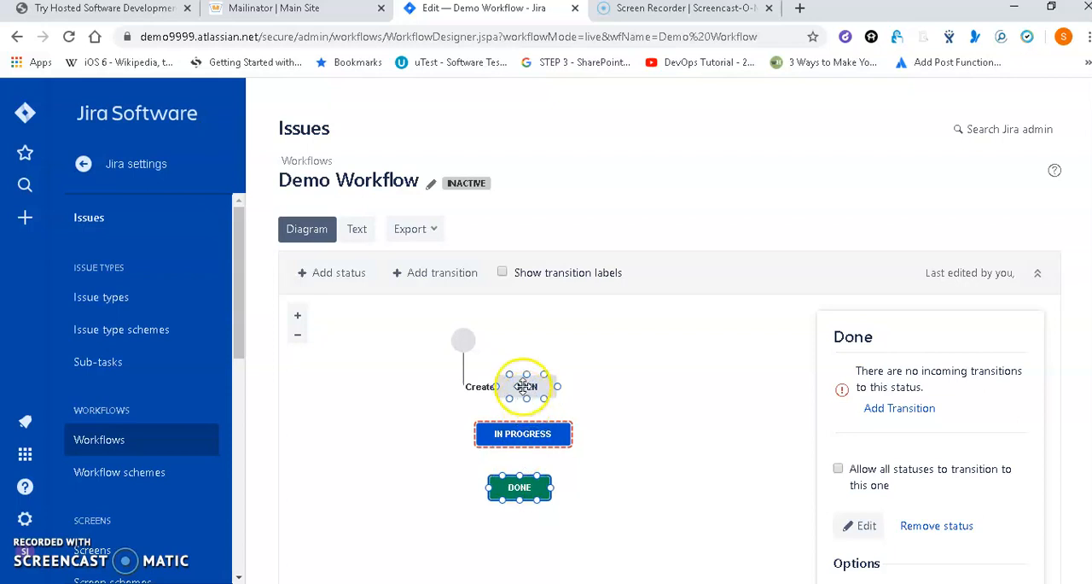
Add a transition named "In Progress" from the Open status to the In Progress status.
{"action": "left_click", "coordinate": [437, 273]}
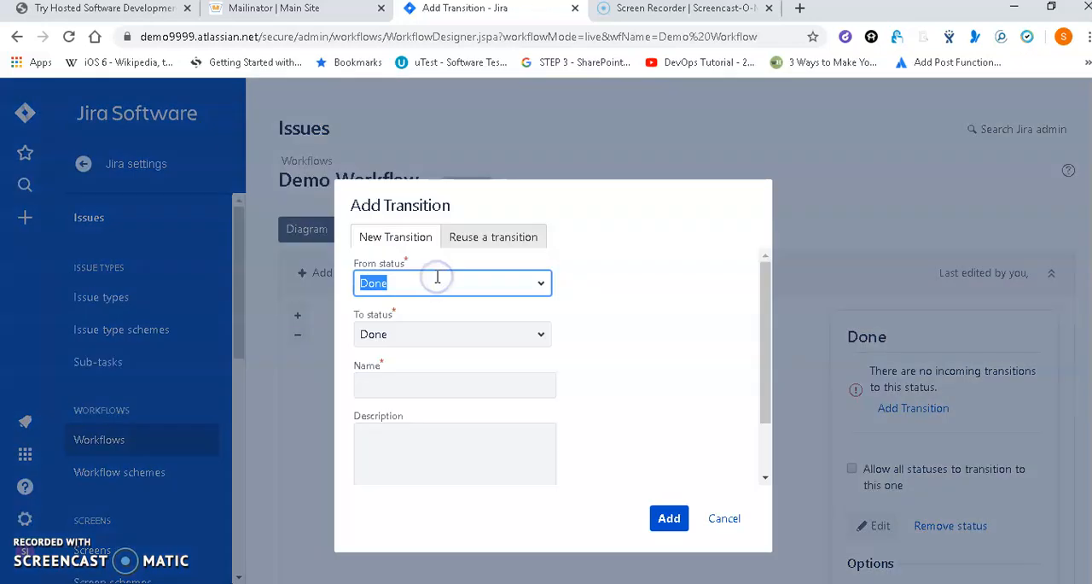
{"action": "left_click", "coordinate": [440, 283]}
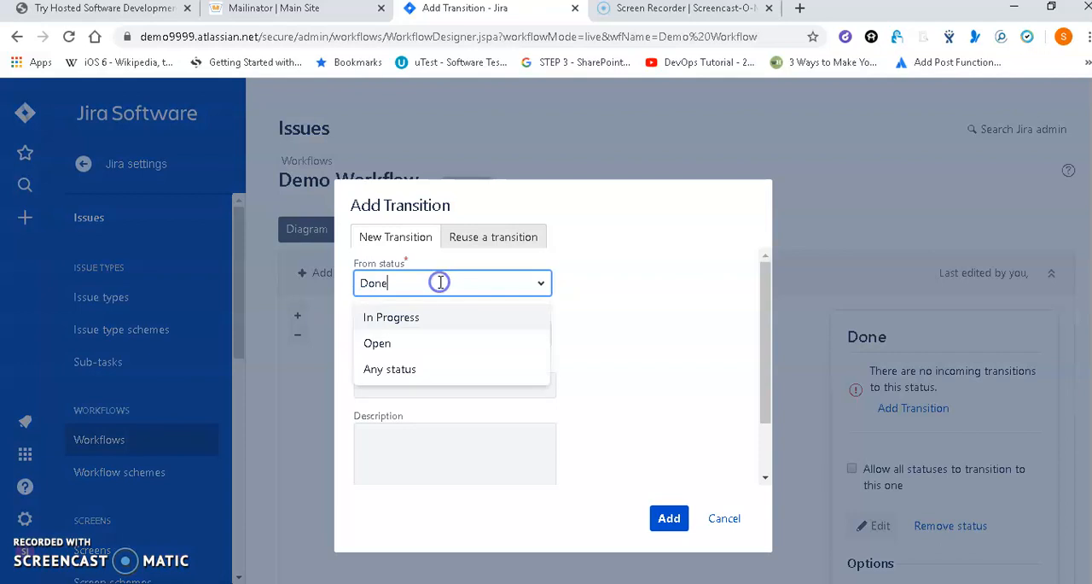
{"action": "left_click", "coordinate": [348, 284]}
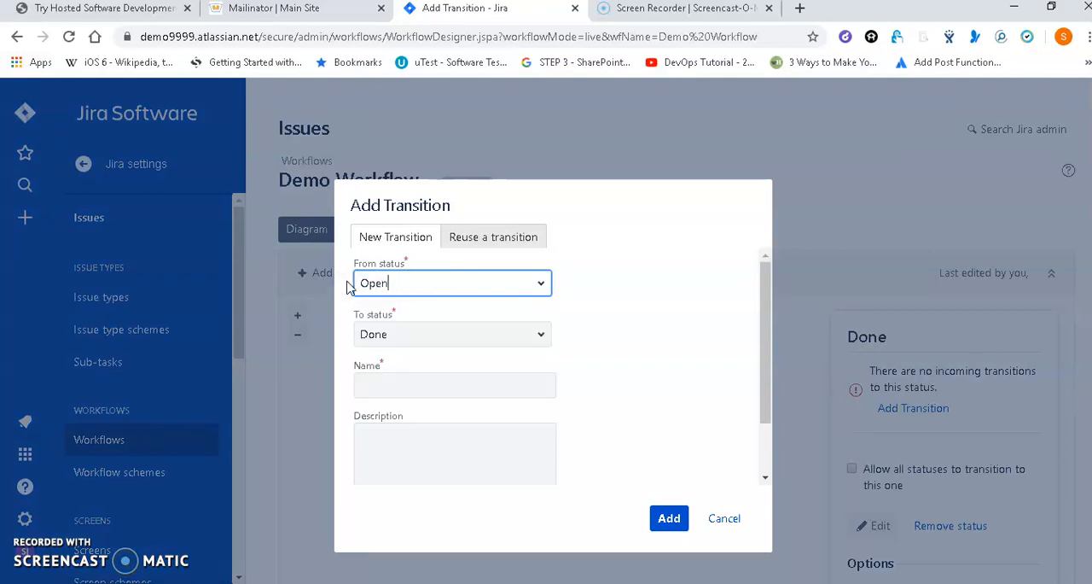
{"action": "left_click", "coordinate": [380, 333]}
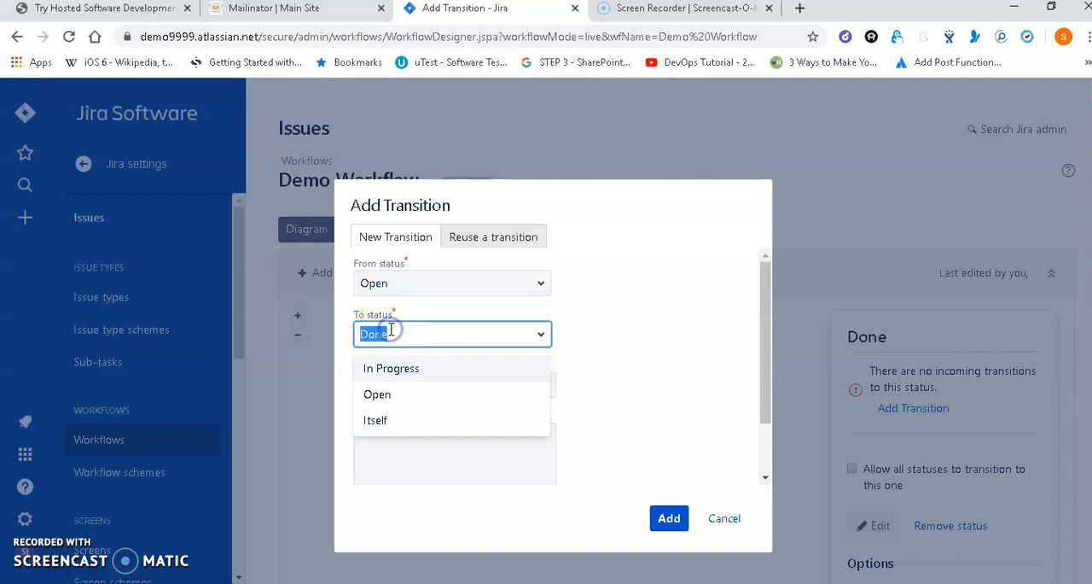
{"action": "left_click", "coordinate": [397, 367]}
{"action": "left_click", "coordinate": [406, 381]}
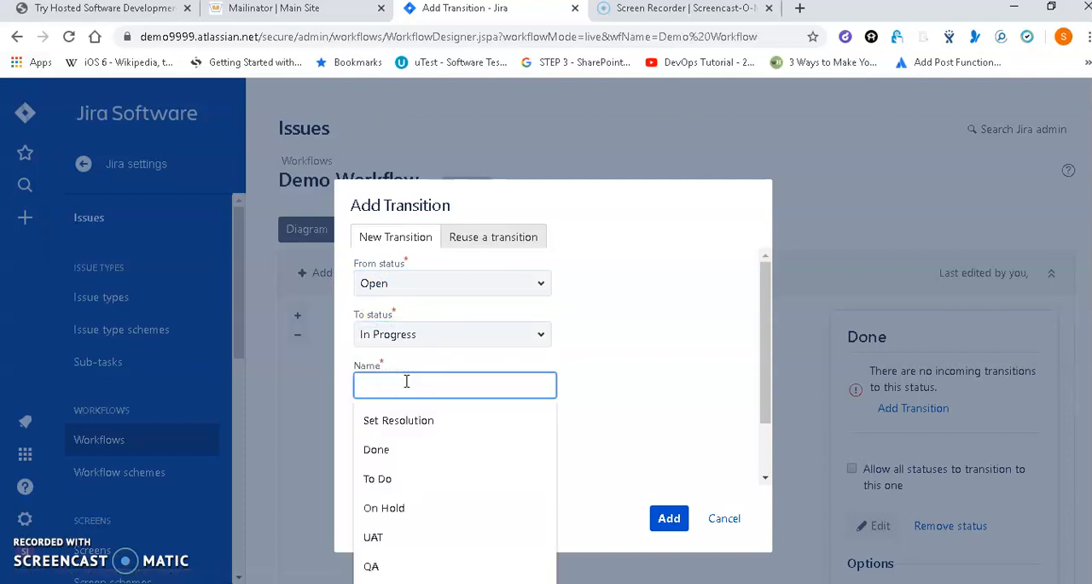
{"action": "type", "text": "In Progress"}
{"action": "left_click", "coordinate": [668, 519]}
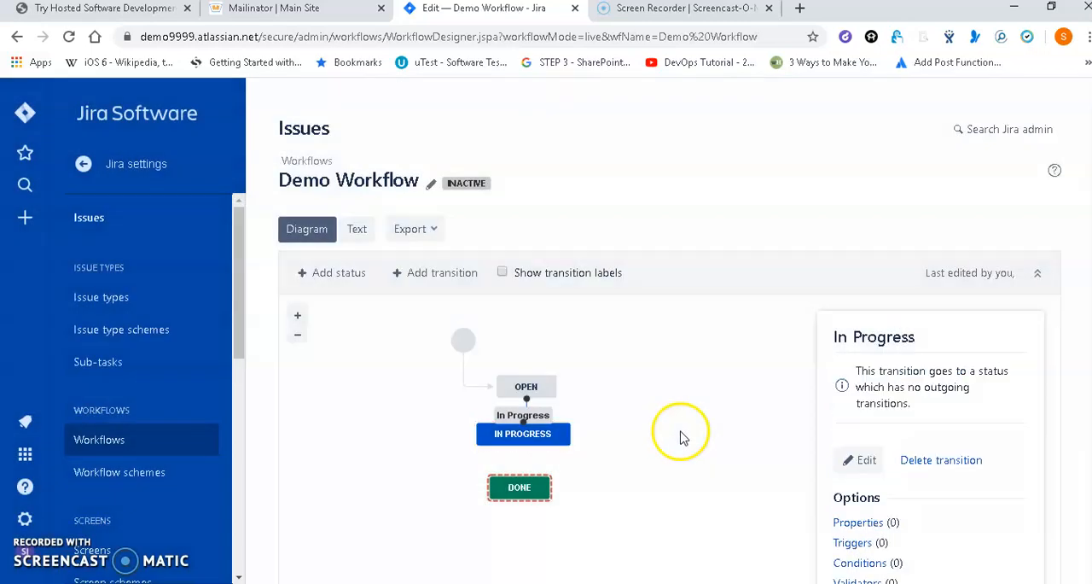
{"action": "left_click", "coordinate": [529, 397]}
{"action": "left_click", "coordinate": [607, 388]}
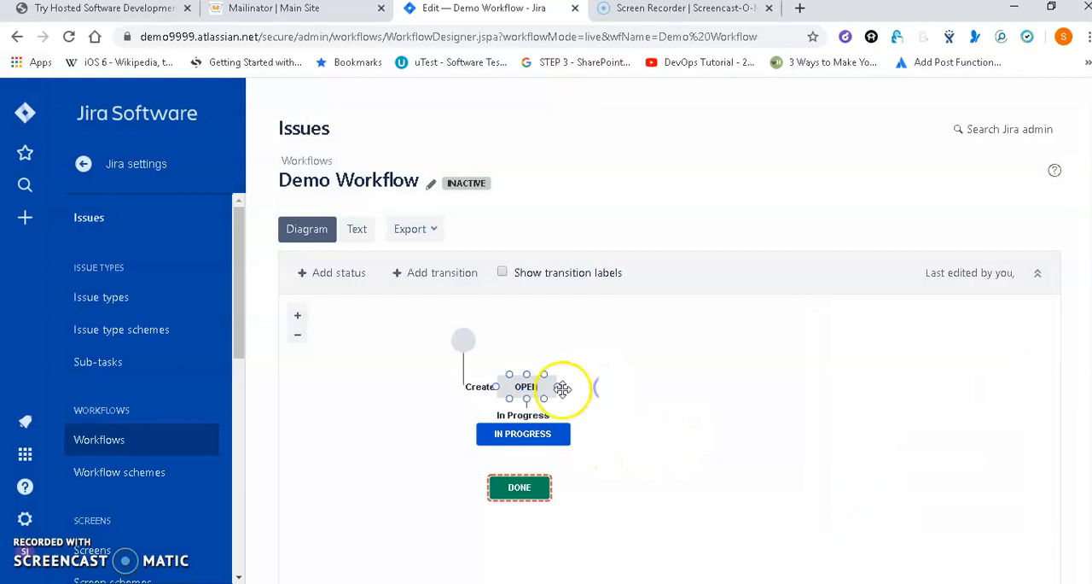
Add a transition named "Done" from the In Progress status to the Done status.
{"action": "left_click", "coordinate": [524, 447]}
{"action": "left_click_drag", "start_coordinate": [525, 447], "coordinate": [524, 474]}
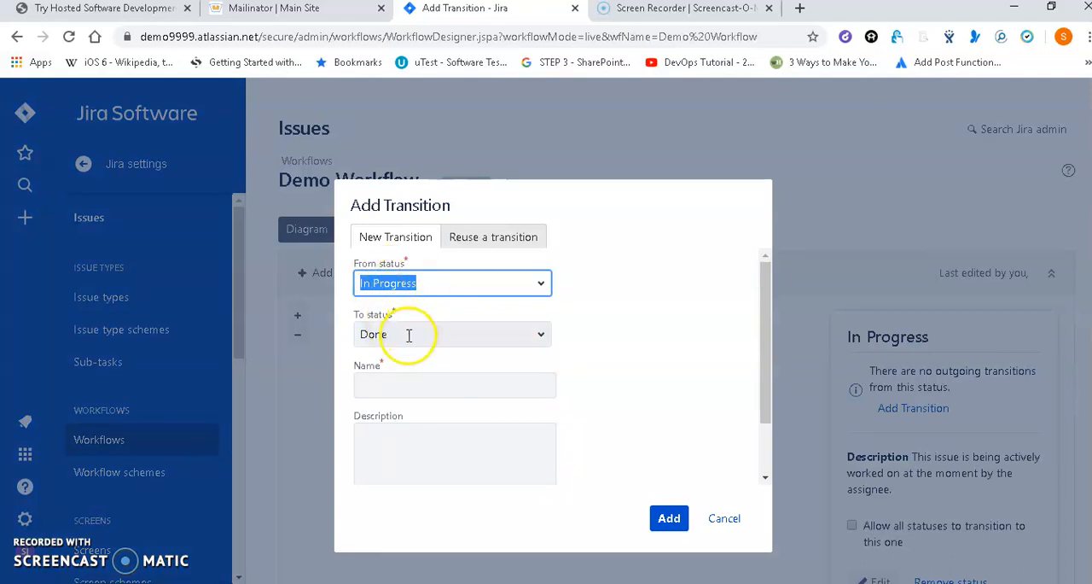
{"action": "left_click", "coordinate": [409, 382]}
{"action": "type", "text": "Done"}
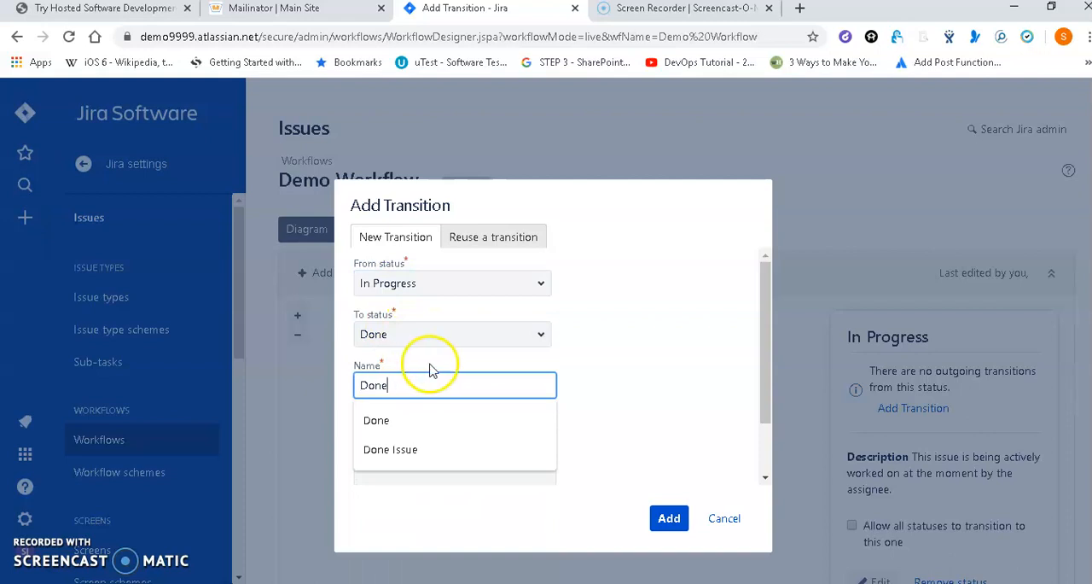
{"action": "left_click", "coordinate": [690, 366]}
{"action": "left_click", "coordinate": [666, 517]}
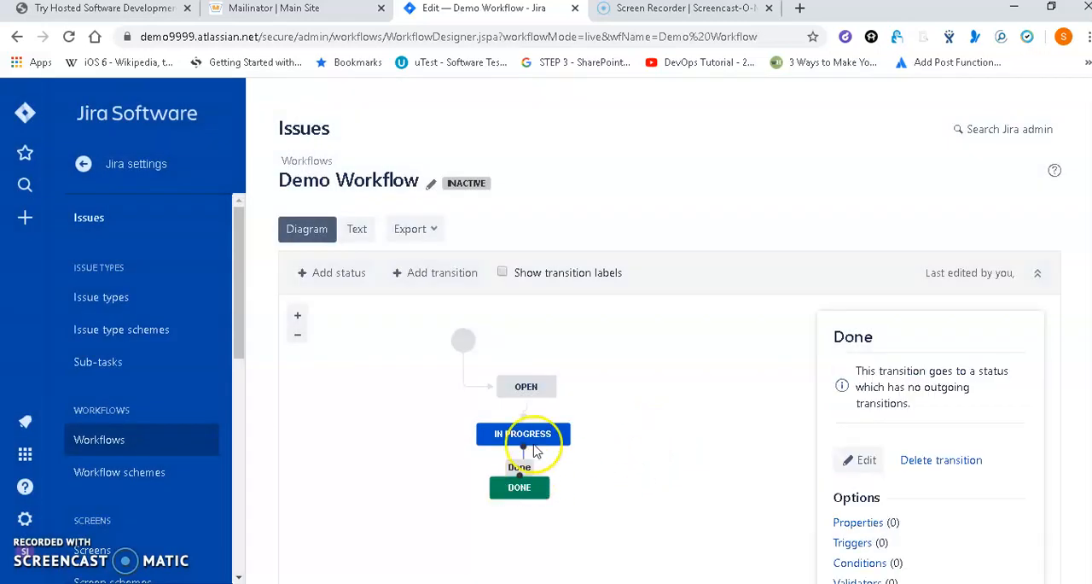
{"action": "left_click", "coordinate": [626, 384]}
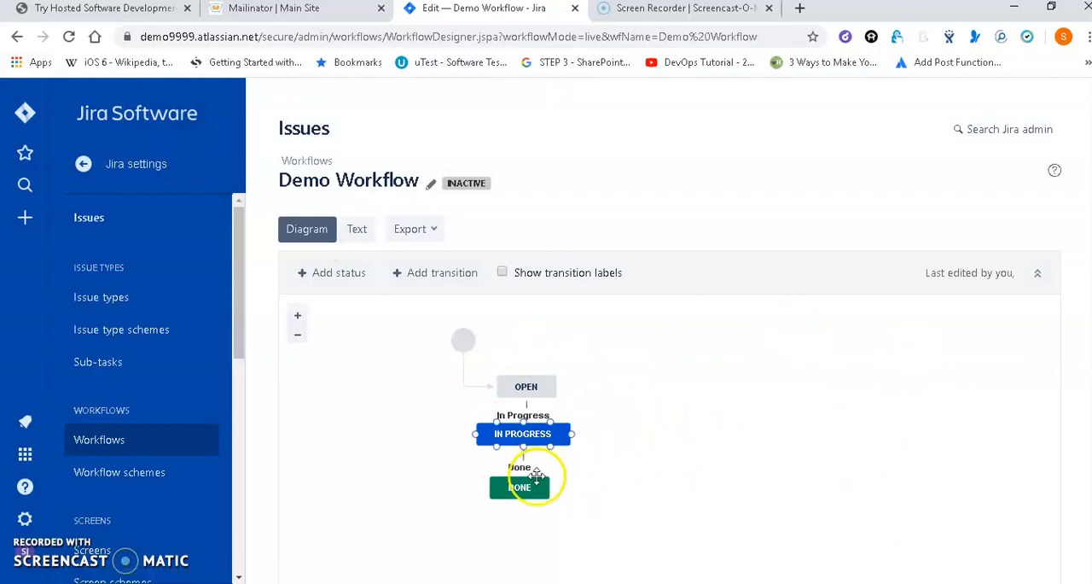
Review the finished Demo Workflow diagram, inspecting the In Progress and Done transitions and their options.
{"action": "left_click", "coordinate": [527, 406]}
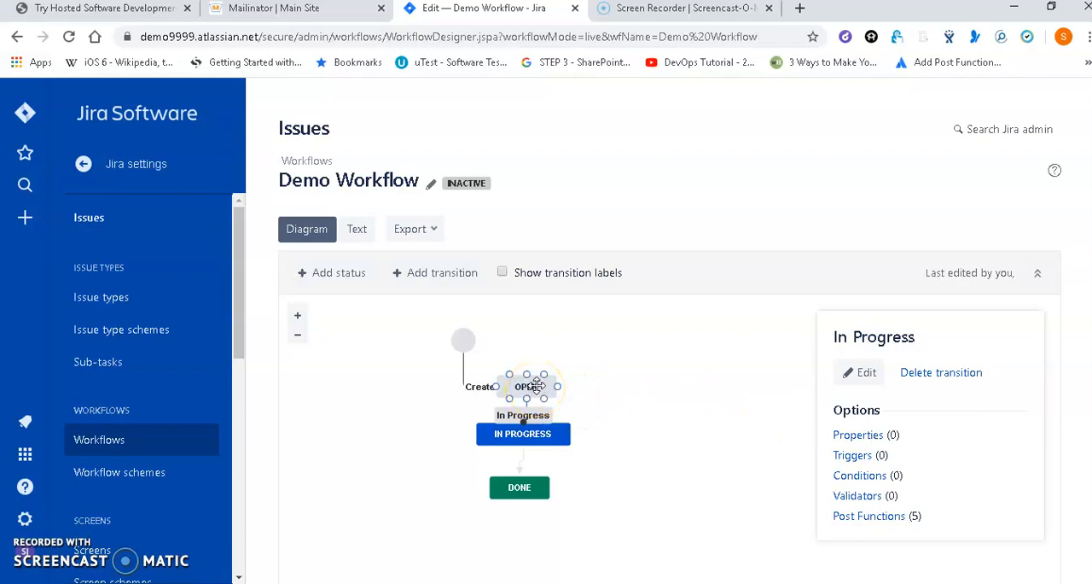
{"action": "left_click", "coordinate": [537, 422]}
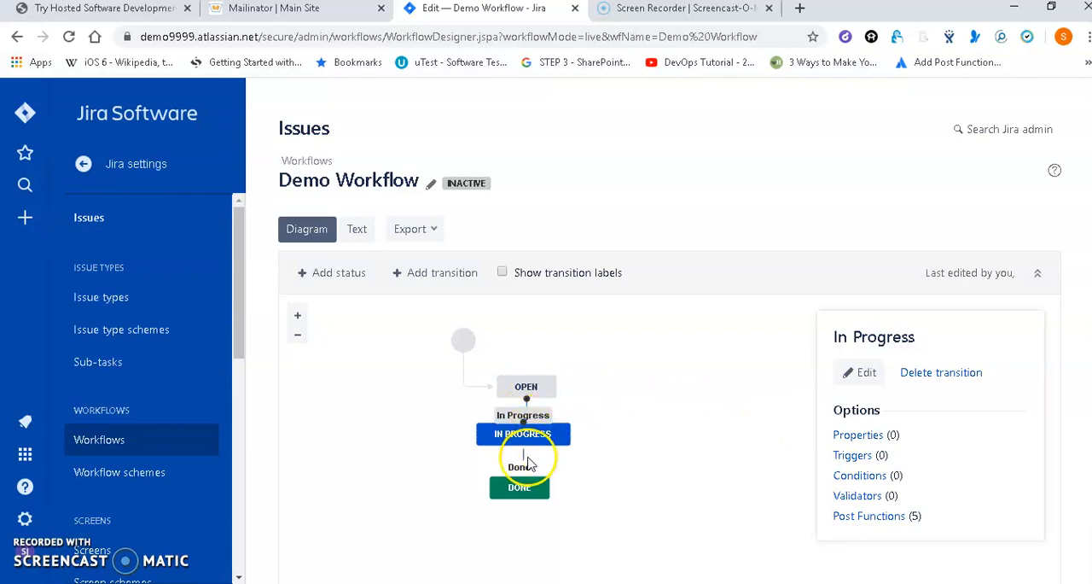
{"action": "left_click", "coordinate": [528, 465]}
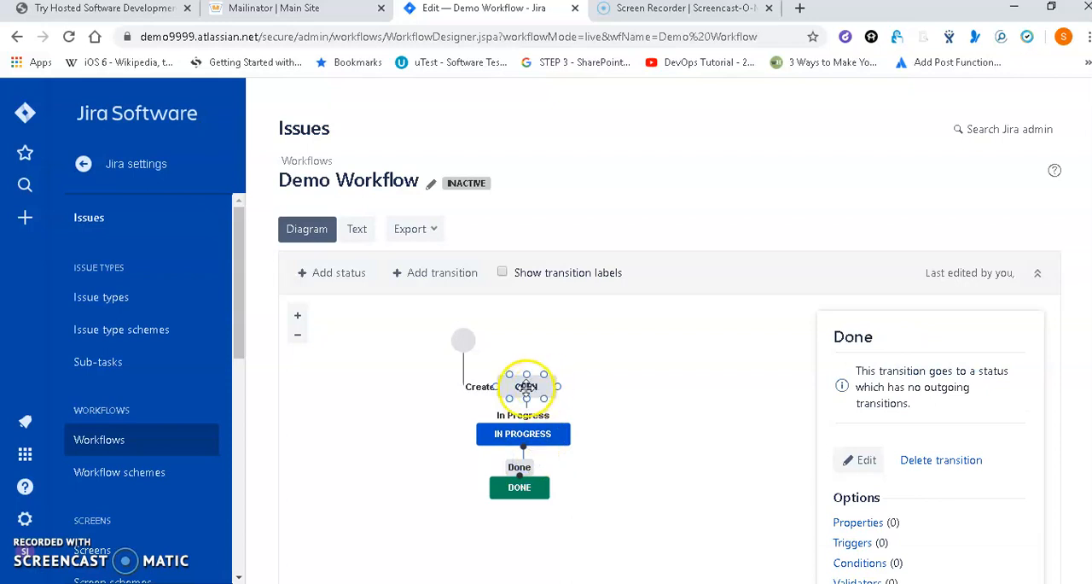
{"action": "left_click", "coordinate": [531, 414]}
{"action": "left_click", "coordinate": [599, 373]}
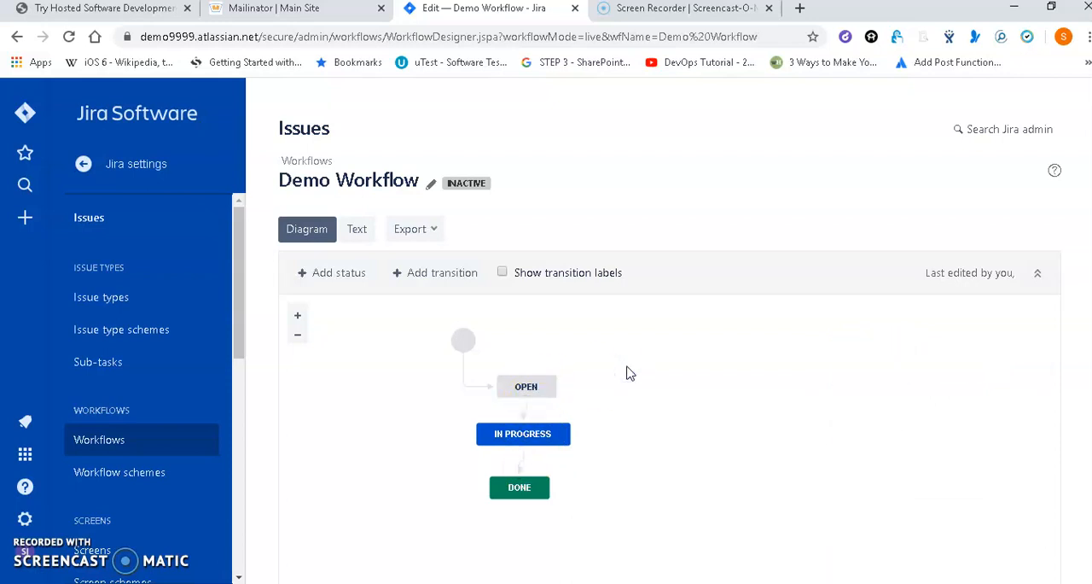
{"action": "scroll", "coordinate": [630, 373], "scroll_direction": "down", "scroll_amount": 3}
{"action": "scroll", "coordinate": [628, 373], "scroll_direction": "up", "scroll_amount": 3}
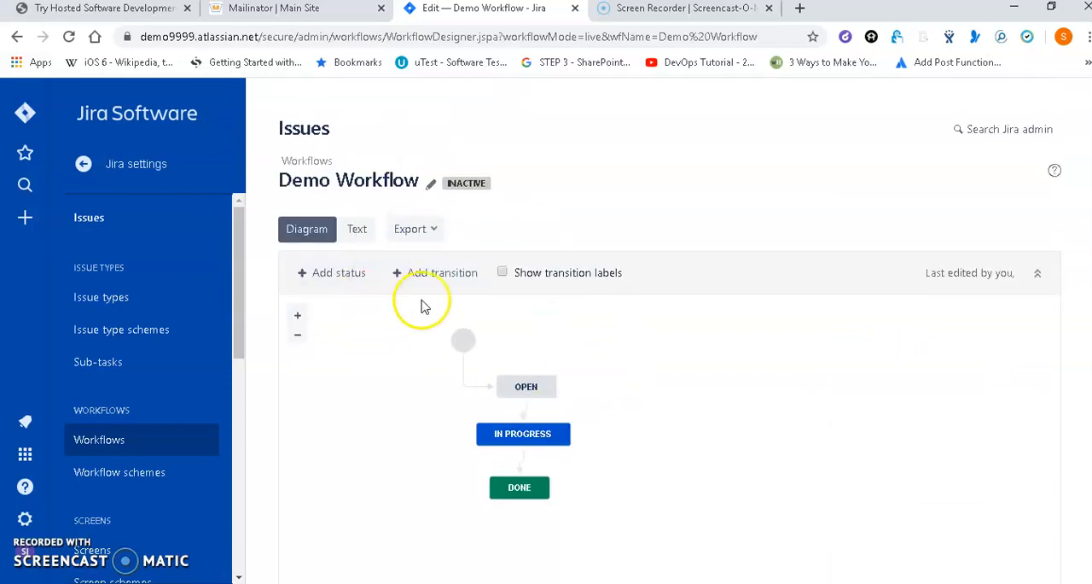
{"action": "left_click_drag", "start_coordinate": [280, 179], "coordinate": [407, 189]}
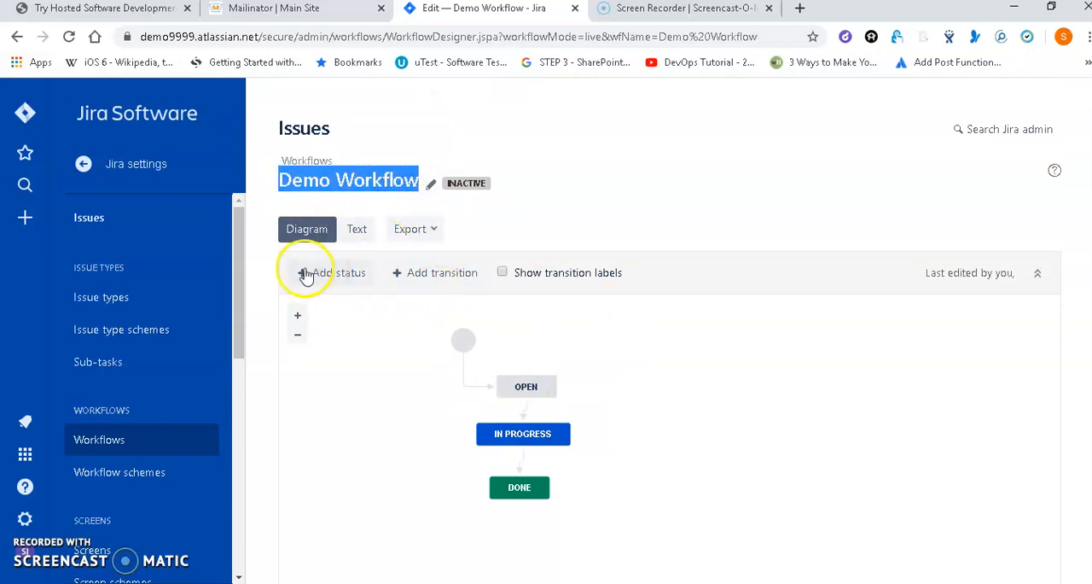
Open the Demo project's workflow settings, start switching its workflow scheme and list the schemes available for association.
{"action": "left_click", "coordinate": [85, 168]}
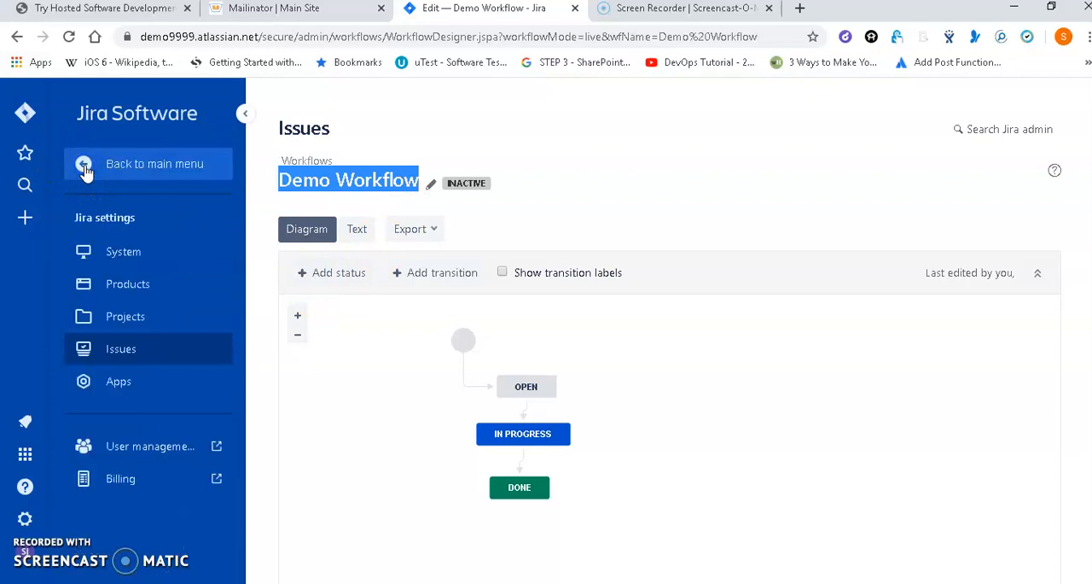
{"action": "left_click", "coordinate": [133, 315]}
{"action": "left_click", "coordinate": [92, 249]}
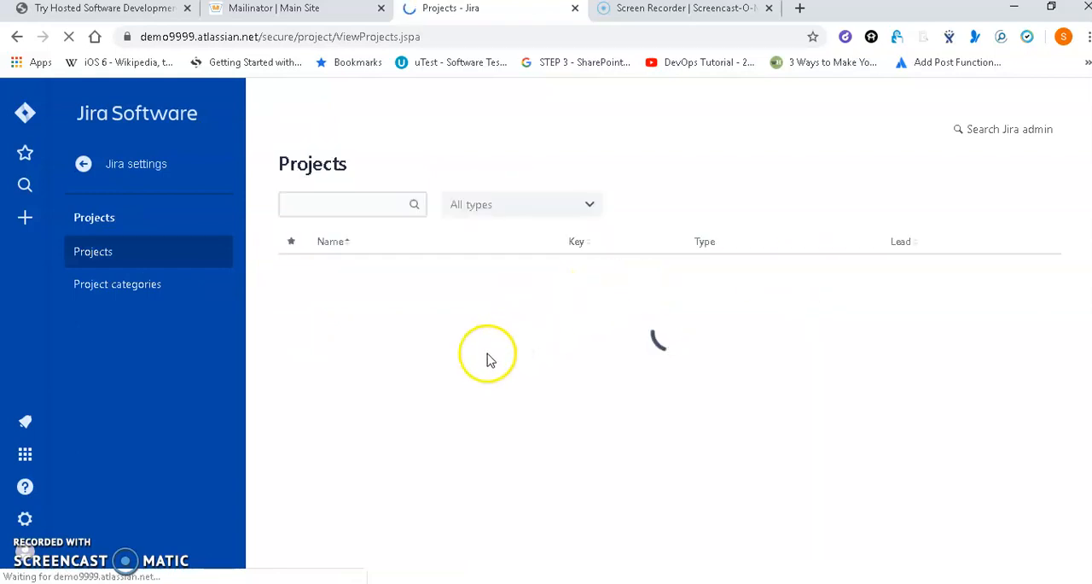
{"action": "left_click", "coordinate": [356, 280]}
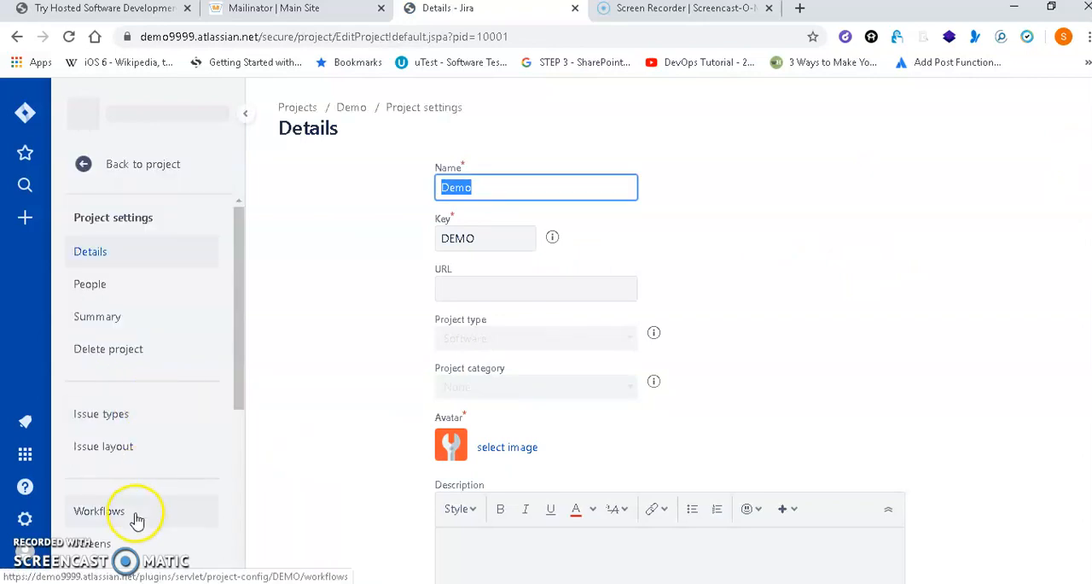
{"action": "left_click", "coordinate": [135, 515]}
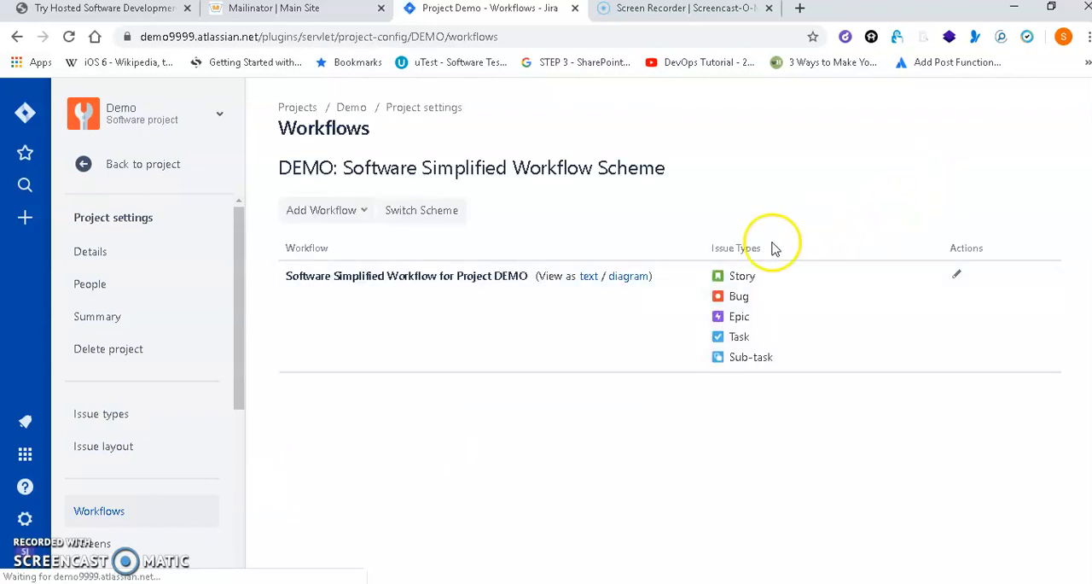
{"action": "left_click", "coordinate": [418, 213]}
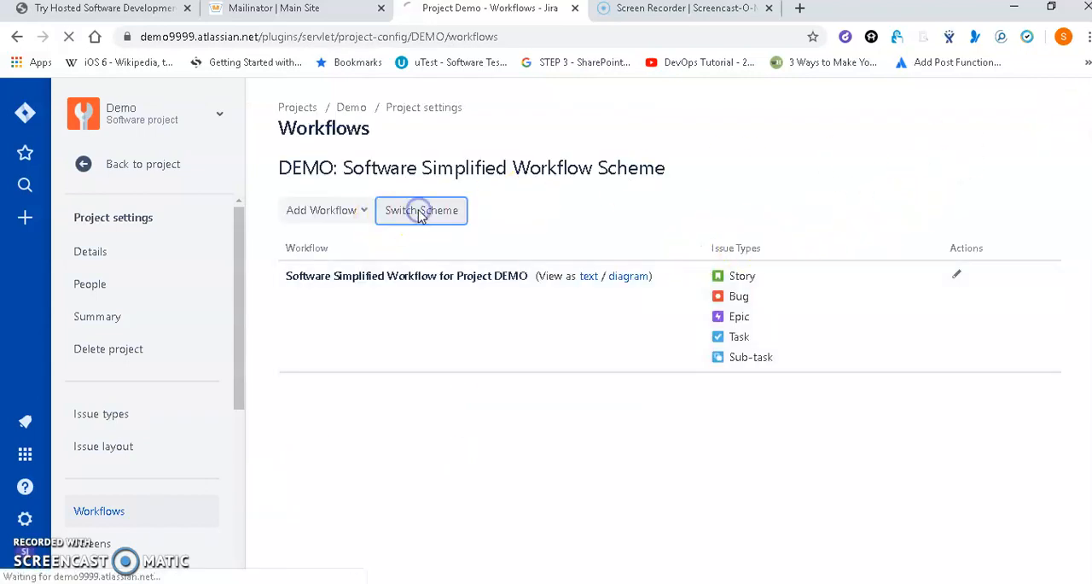
{"action": "left_click", "coordinate": [497, 254]}
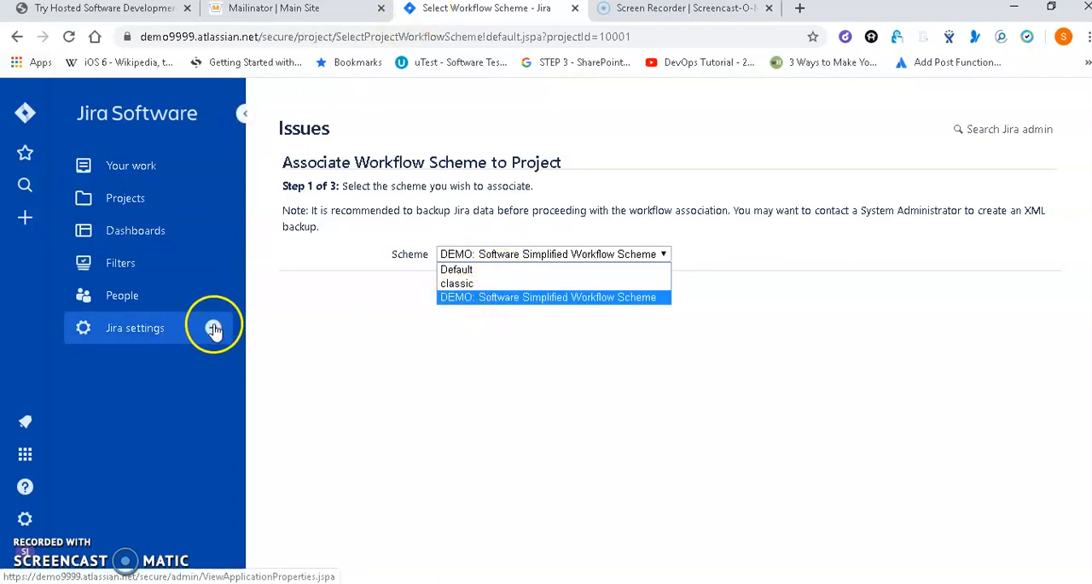
Open the Jira settings in a separate browser tab and go to the workflow schemes administration page.
{"action": "right_click", "coordinate": [213, 329]}
{"action": "left_click", "coordinate": [281, 334]}
{"action": "left_click", "coordinate": [611, 13]}
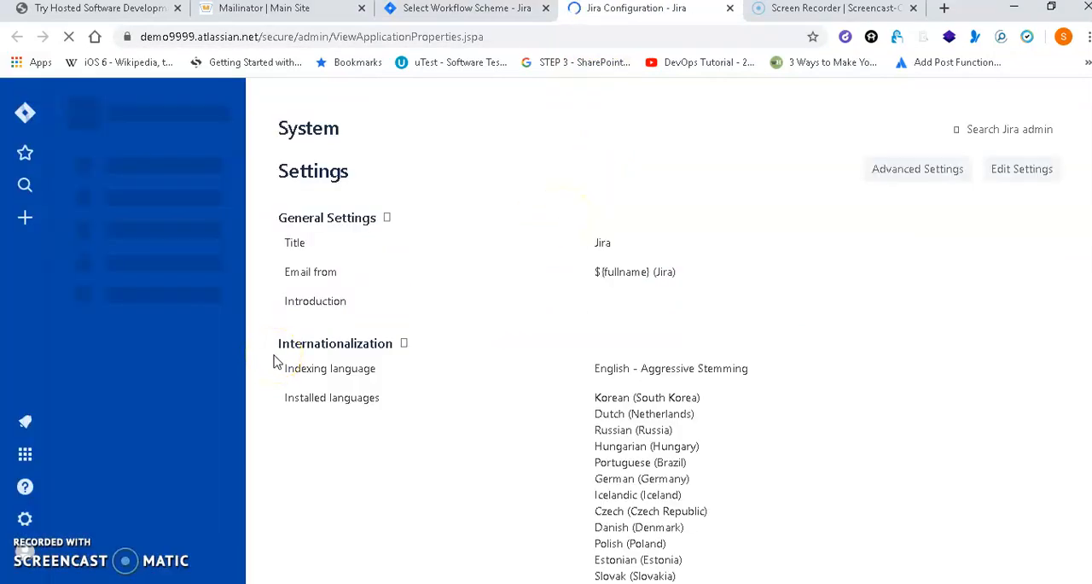
{"action": "left_click", "coordinate": [88, 163]}
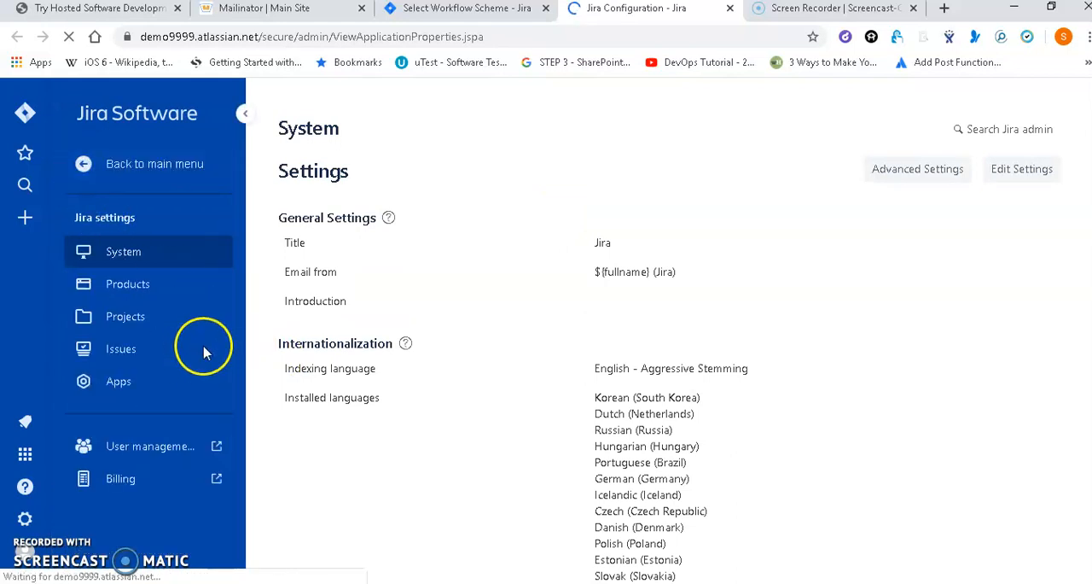
{"action": "left_click", "coordinate": [186, 355]}
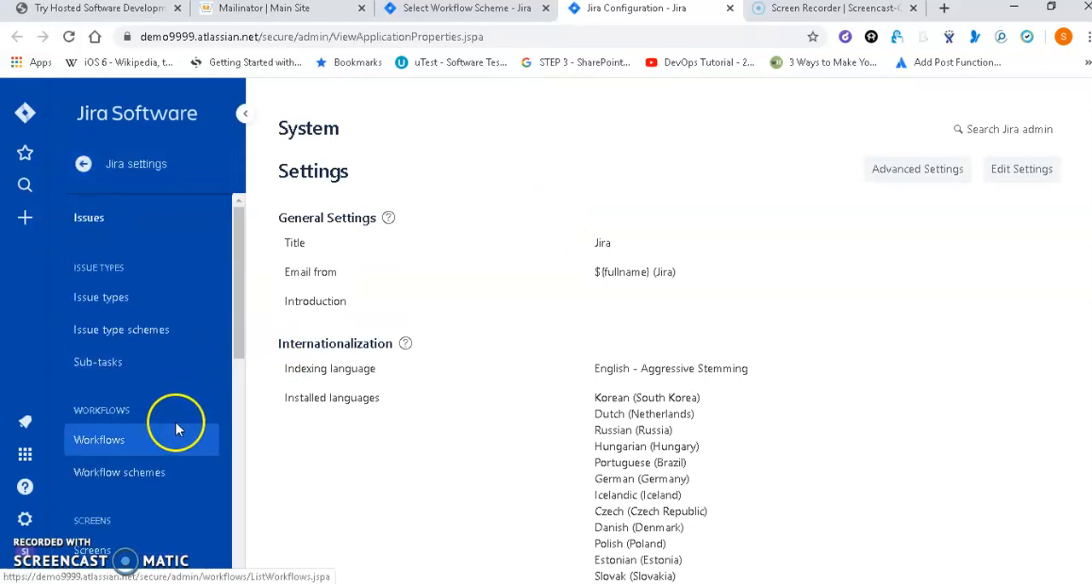
{"action": "left_click", "coordinate": [164, 475]}
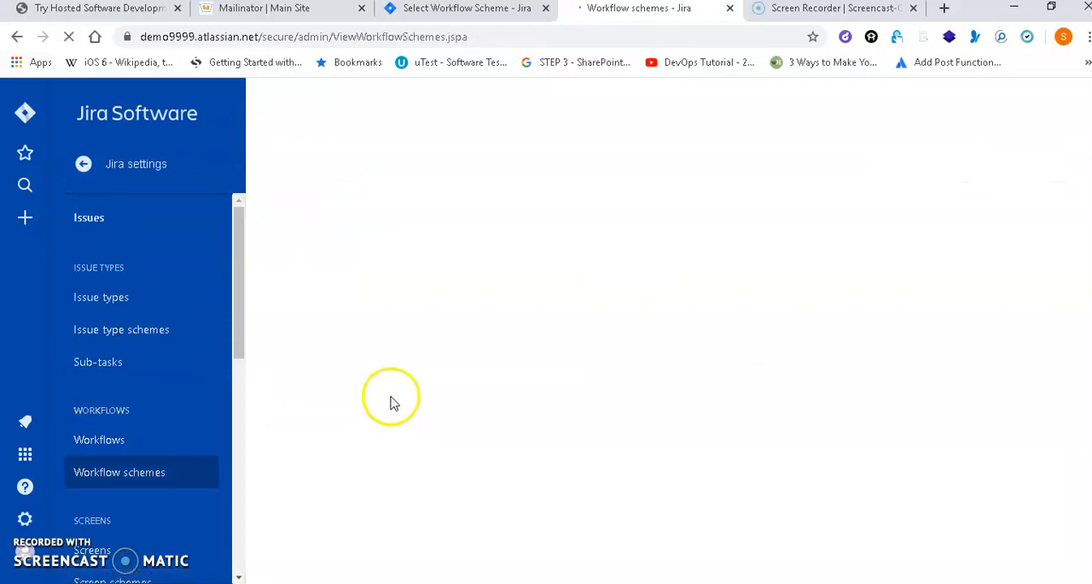
Add a new workflow scheme named "Demo Workflow Scheme".
{"action": "left_click", "coordinate": [973, 168]}
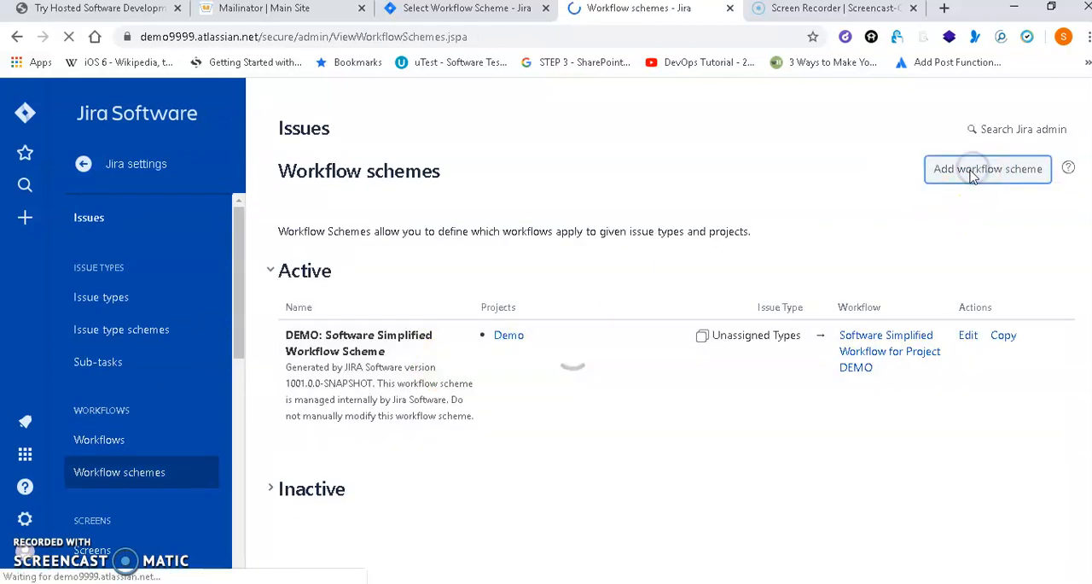
{"action": "type", "text": "Demo Workflow Scheme"}
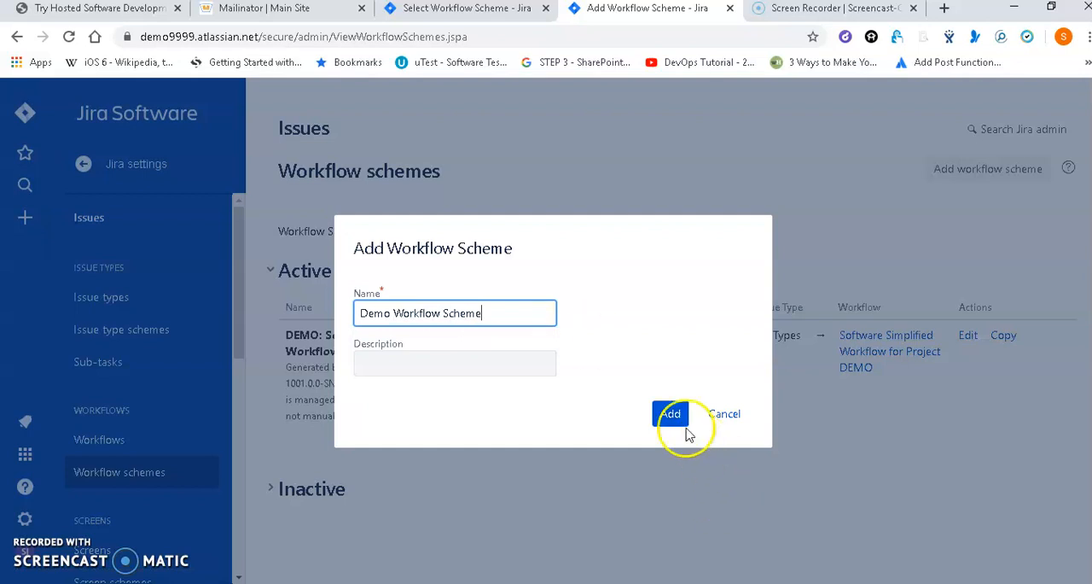
{"action": "left_click", "coordinate": [685, 424]}
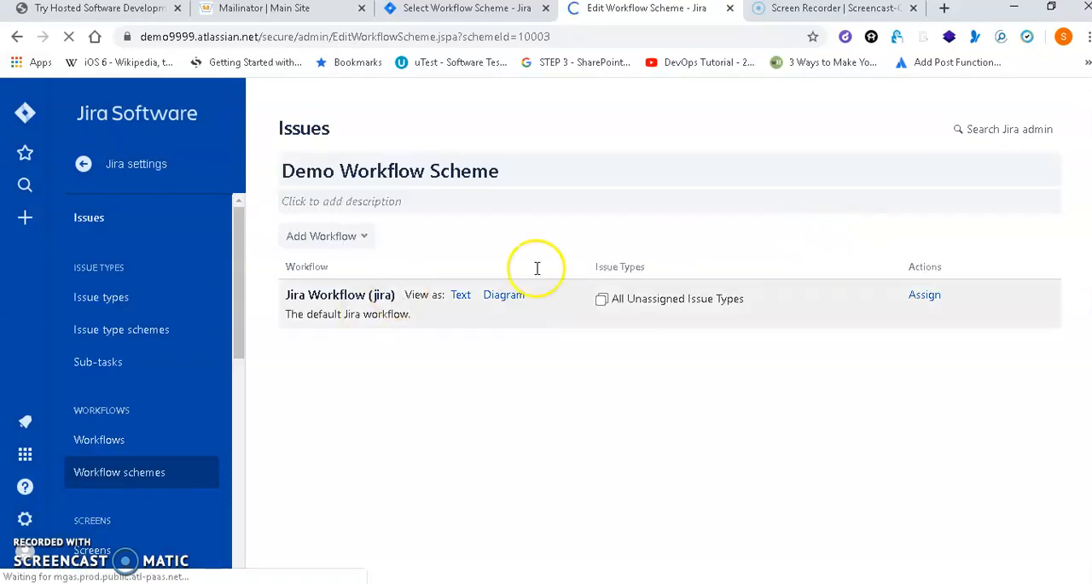
Add the existing Demo Workflow to the Demo Workflow Scheme and assign it to the Task issue type.
{"action": "left_click", "coordinate": [350, 247]}
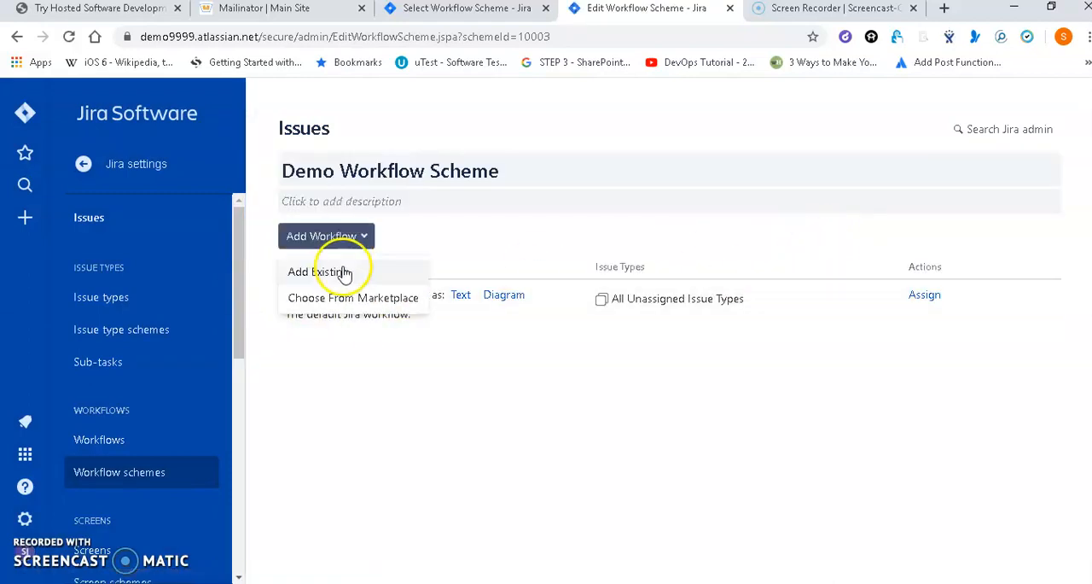
{"action": "left_click", "coordinate": [341, 272]}
{"action": "left_click", "coordinate": [349, 257]}
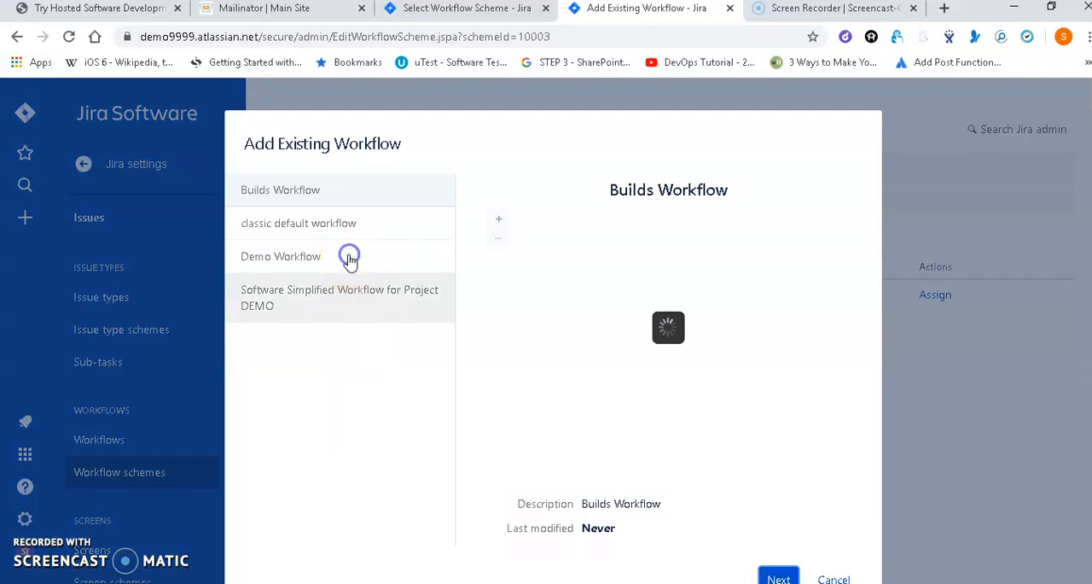
{"action": "left_click", "coordinate": [300, 267]}
{"action": "left_click", "coordinate": [777, 579]}
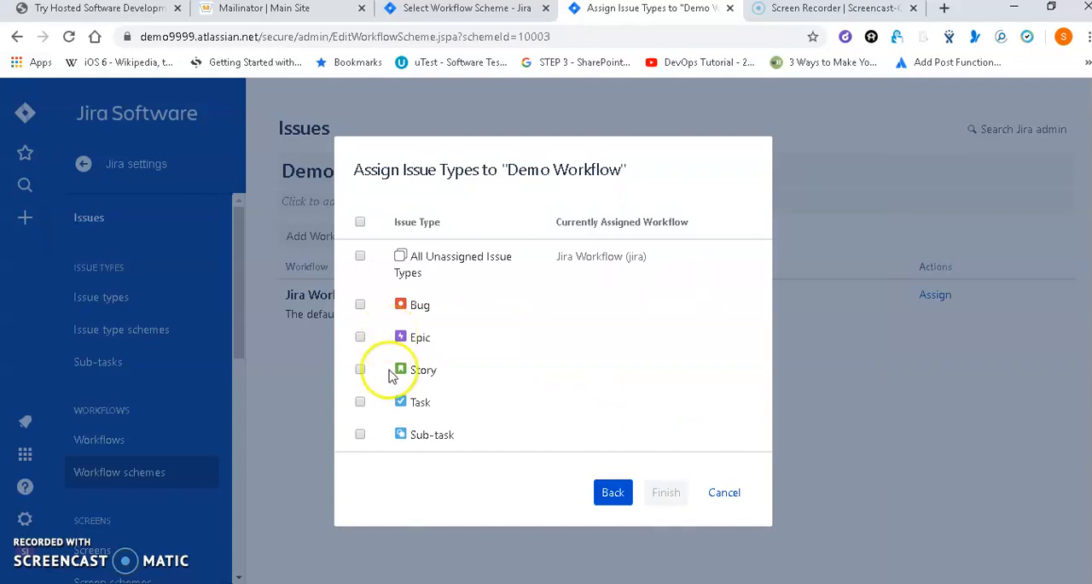
{"action": "left_click", "coordinate": [360, 401]}
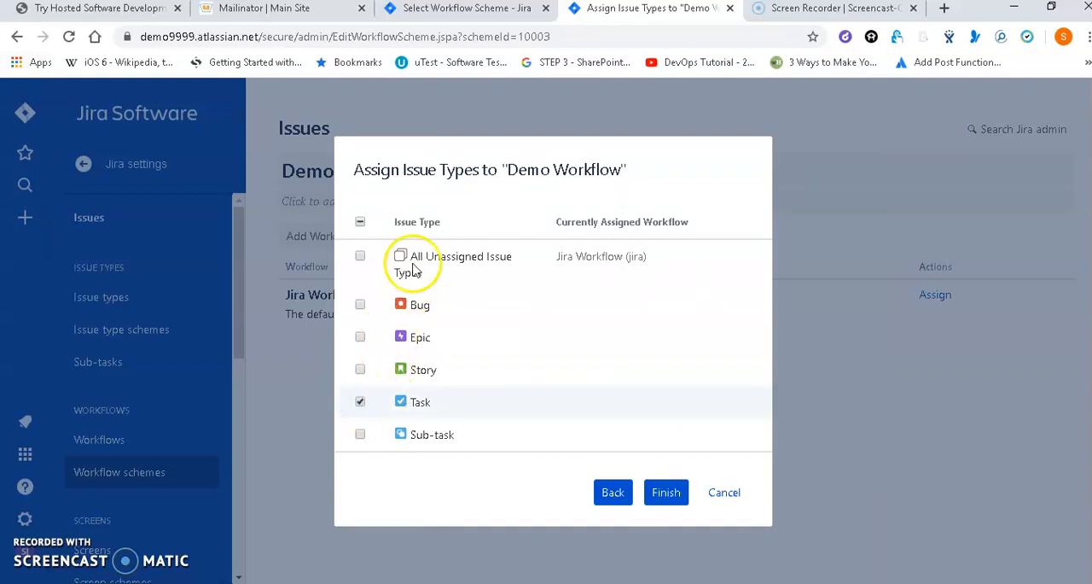
{"action": "left_click", "coordinate": [666, 493]}
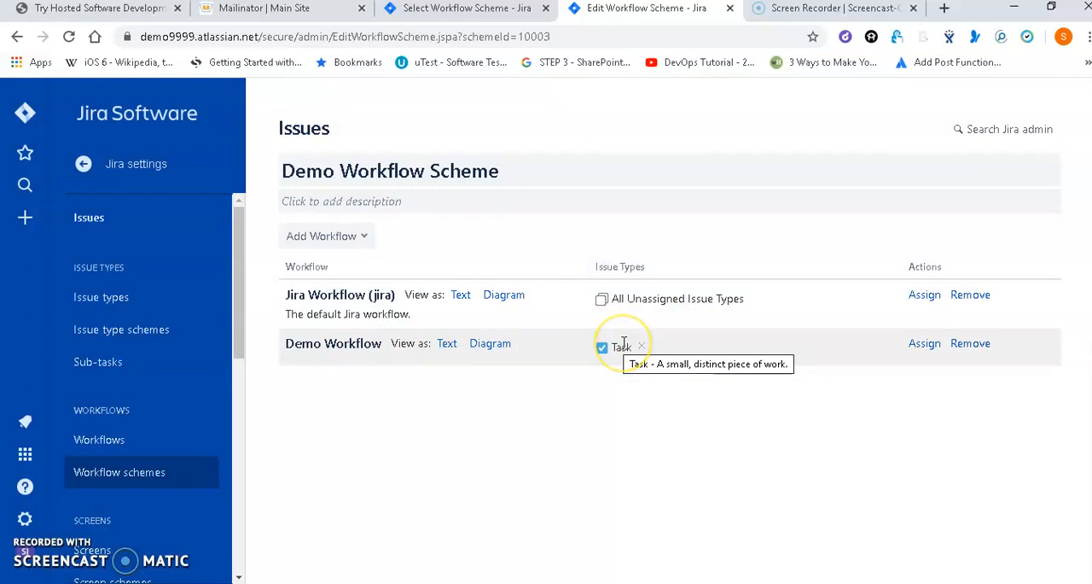
{"action": "left_click", "coordinate": [551, 167]}
Return to the Demo project's scheme association page, reload it and associate the Demo Workflow Scheme with the project.
{"action": "left_click", "coordinate": [430, 10]}
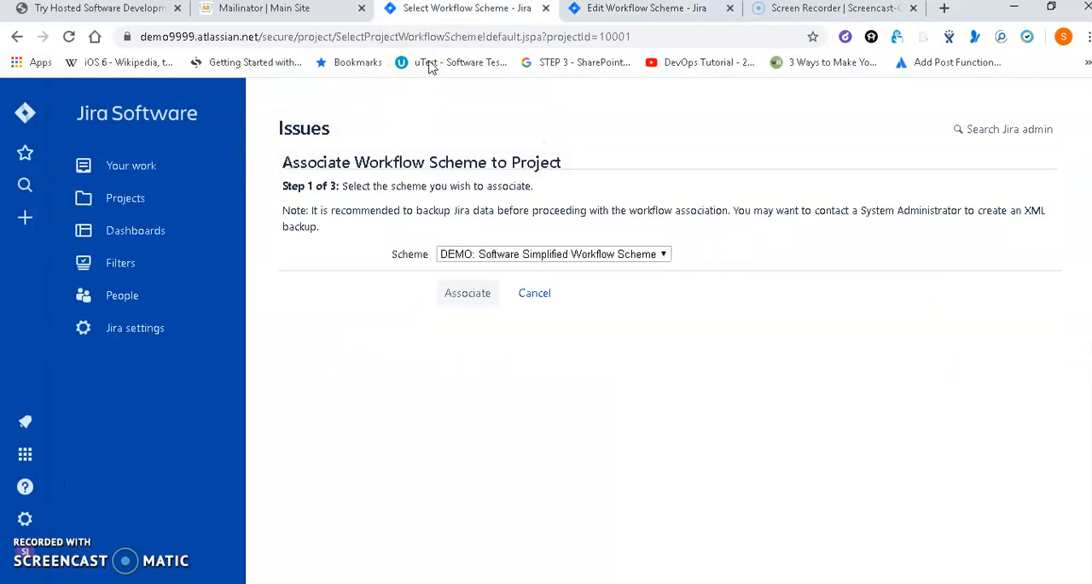
{"action": "left_click", "coordinate": [496, 260]}
{"action": "left_click", "coordinate": [69, 36]}
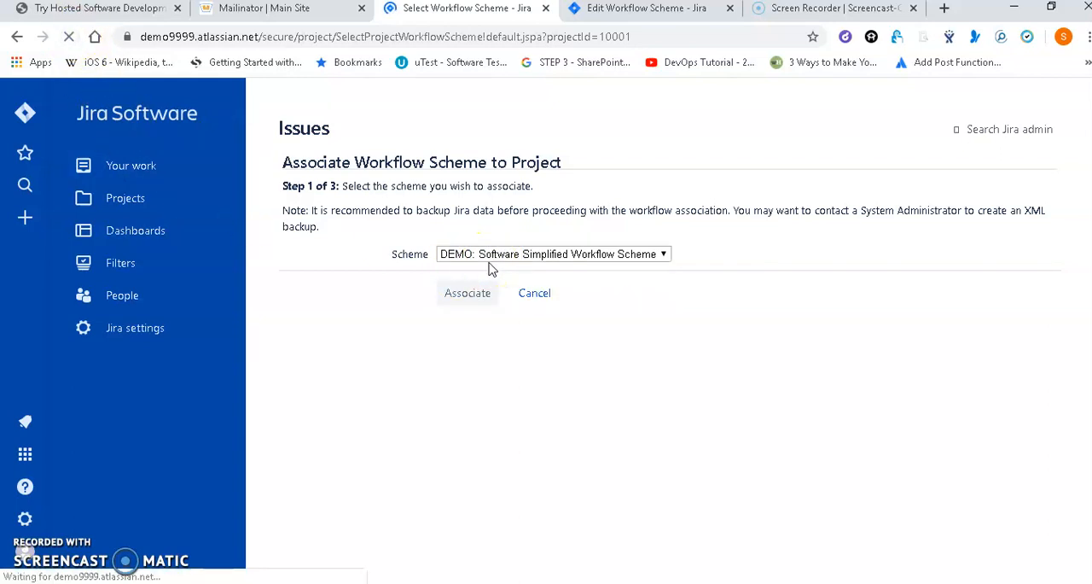
{"action": "left_click", "coordinate": [578, 257]}
{"action": "left_click", "coordinate": [577, 256]}
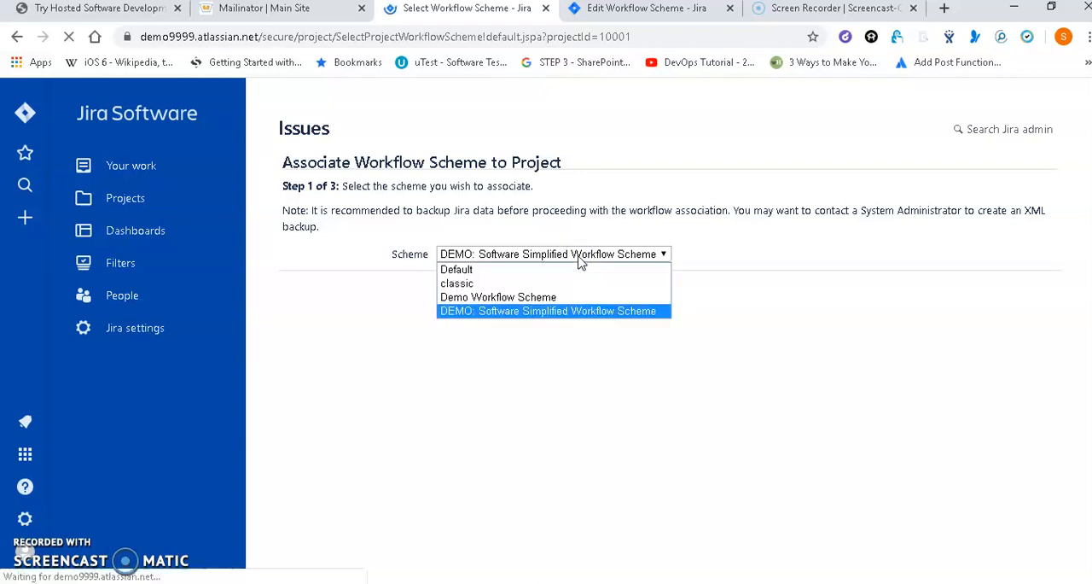
{"action": "left_click", "coordinate": [505, 299]}
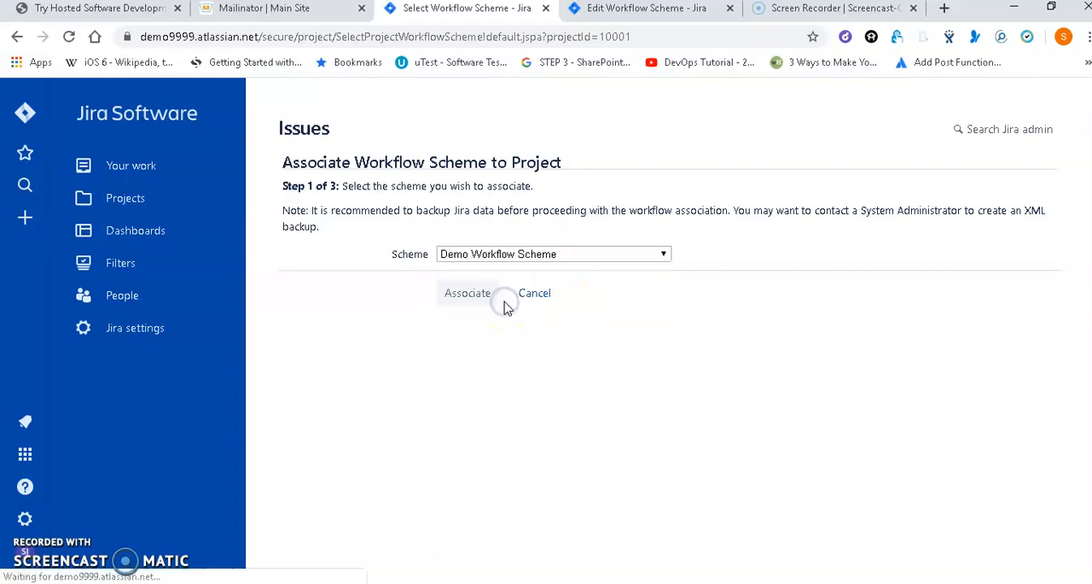
{"action": "left_click", "coordinate": [465, 309]}
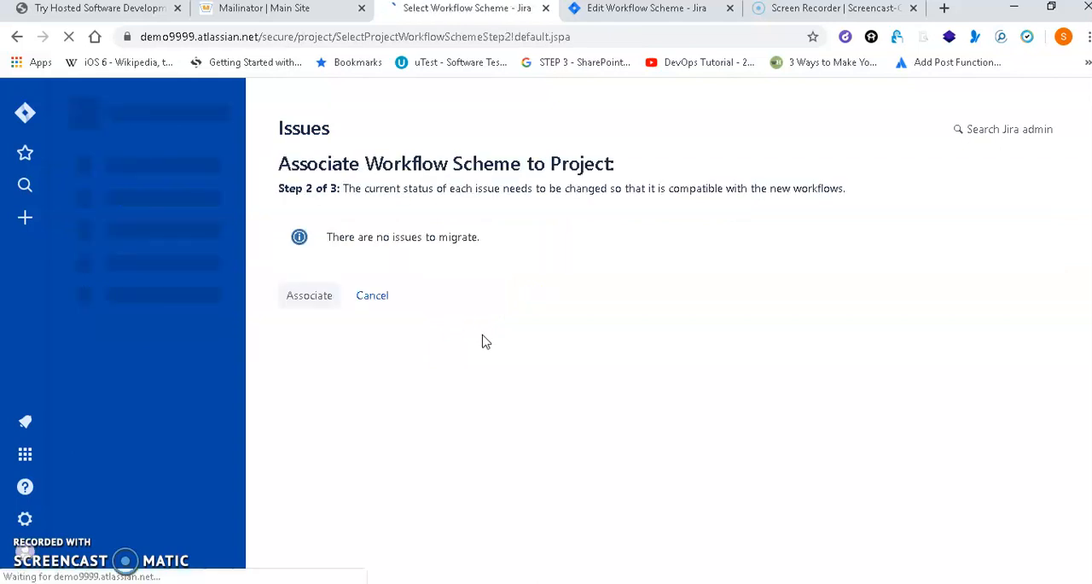
{"action": "left_click", "coordinate": [309, 296]}
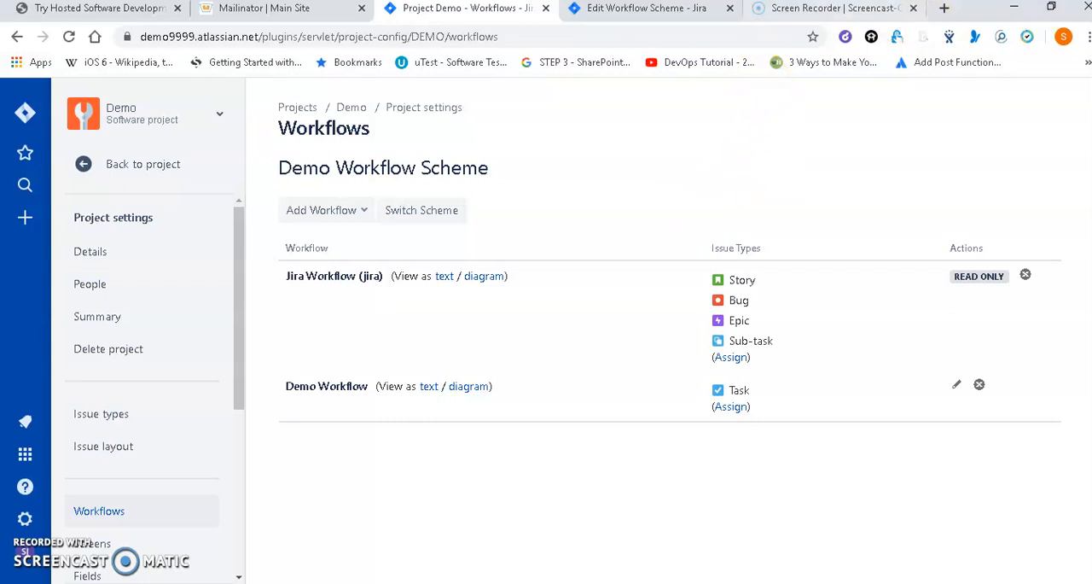
{"action": "left_click", "coordinate": [817, 9]}
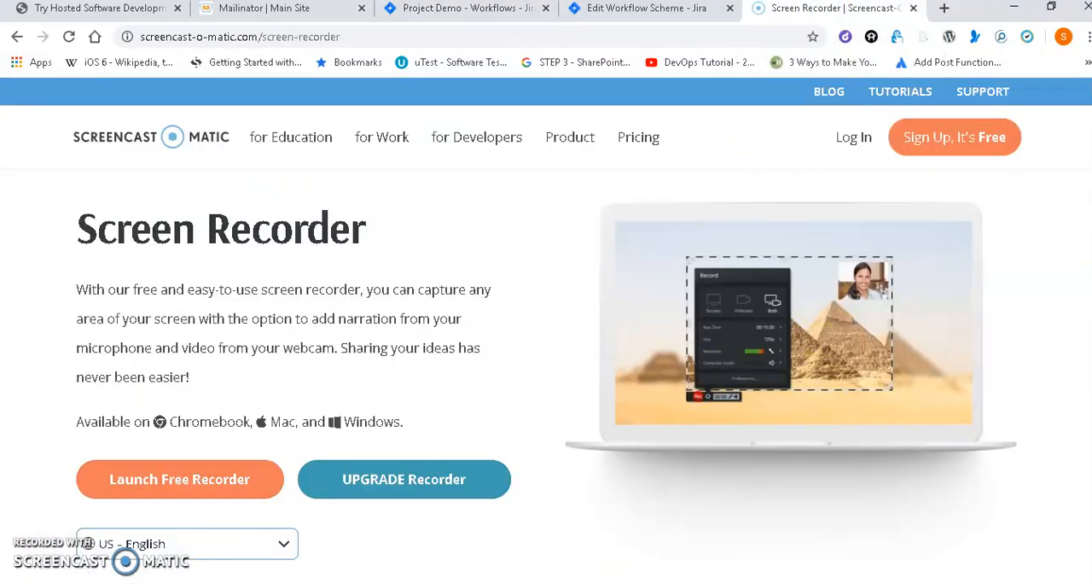